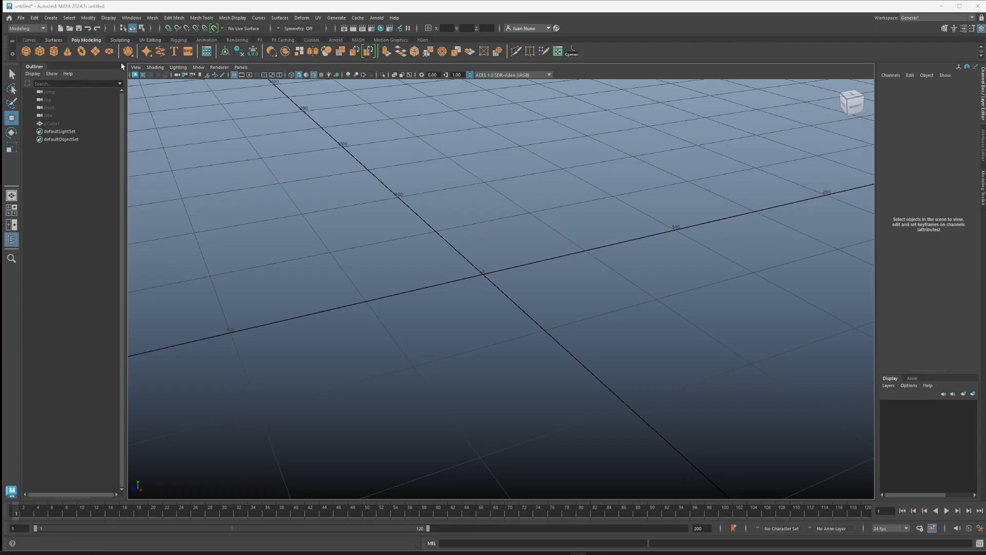
- Create a polygon plane and set its scale to 100 on the X, Y and Z axes
{"action": "left_click", "coordinate": [96, 52]}
{"action": "left_click_drag", "start_coordinate": [960, 129], "coordinate": [965, 140]}
{"action": "type", "text": "100"}
{"action": "key", "text": "Return"}
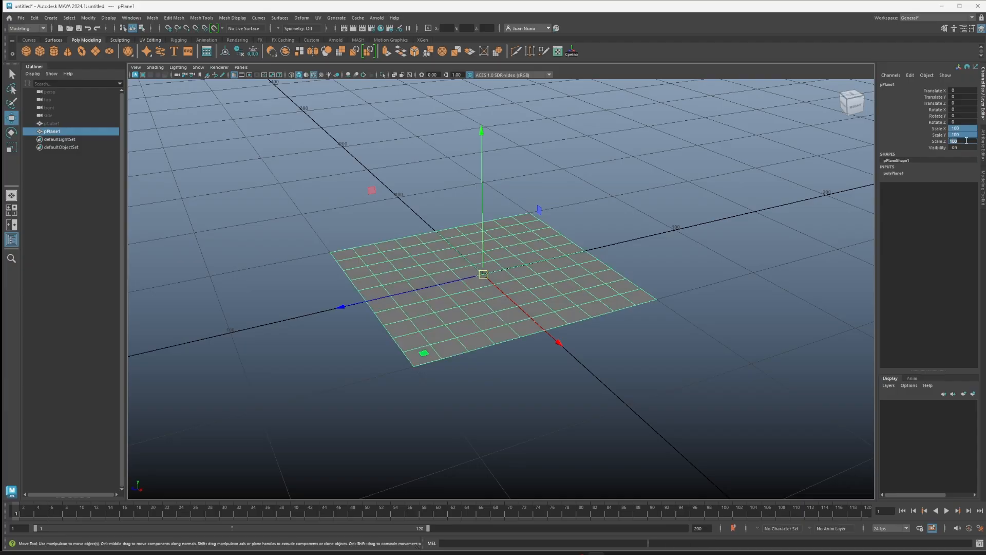
- Delete blocks of faces from one corner and the middle of the plane to leave an irregular L-shaped floor
{"action": "left_click_drag", "start_coordinate": [319, 244], "coordinate": [439, 259], "text": "alt"}
{"action": "middle_click_drag", "start_coordinate": [439, 258], "coordinate": [434, 285], "text": "alt"}
{"action": "right_click_drag", "start_coordinate": [431, 280], "coordinate": [431, 304]}
{"action": "left_click_drag", "start_coordinate": [399, 379], "coordinate": [513, 229]}
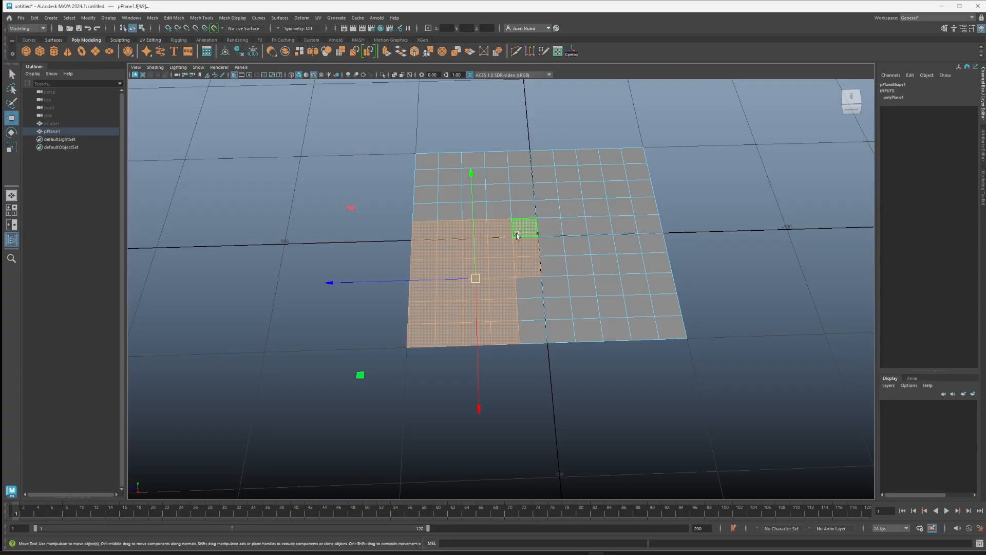
{"action": "key", "text": "Delete"}
{"action": "left_click_drag", "start_coordinate": [487, 265], "coordinate": [517, 342]}
{"action": "left_click_drag", "start_coordinate": [512, 246], "coordinate": [587, 288]}
{"action": "key", "text": "Delete"}
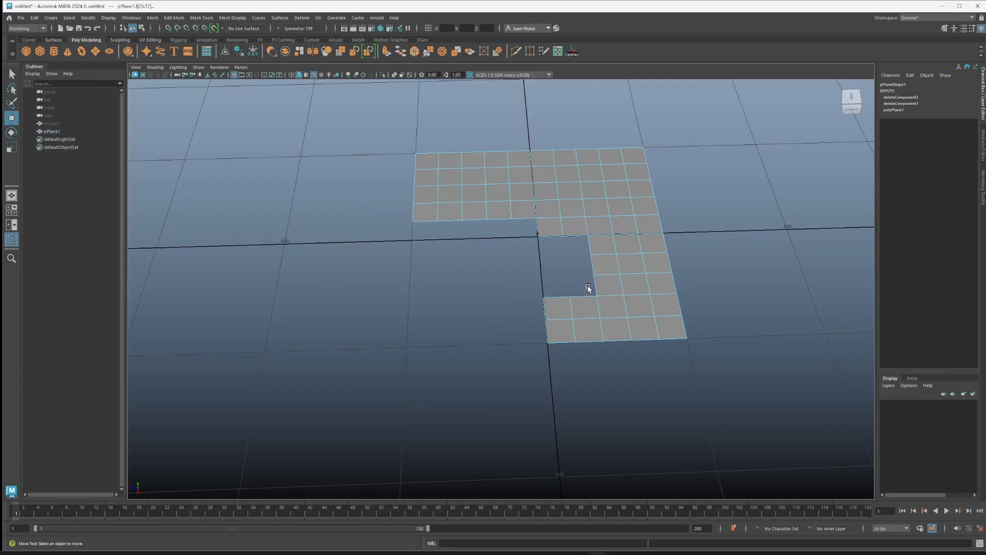
- Select the complete border edge loop of the trimmed plane
{"action": "middle_click_drag", "start_coordinate": [487, 275], "coordinate": [405, 264], "text": "alt"}
{"action": "left_click_drag", "start_coordinate": [406, 264], "coordinate": [503, 257], "text": "alt"}
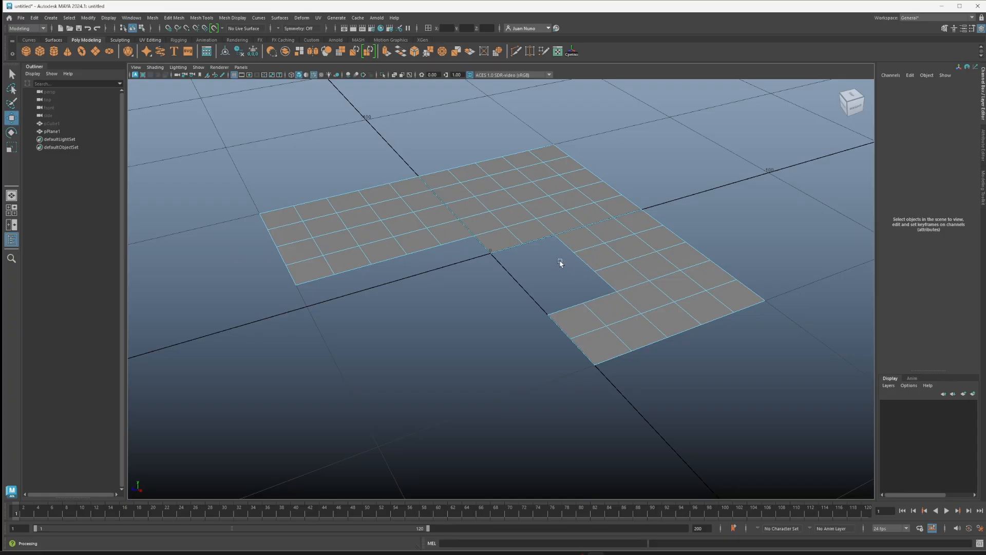
{"action": "left_click", "coordinate": [562, 241]}
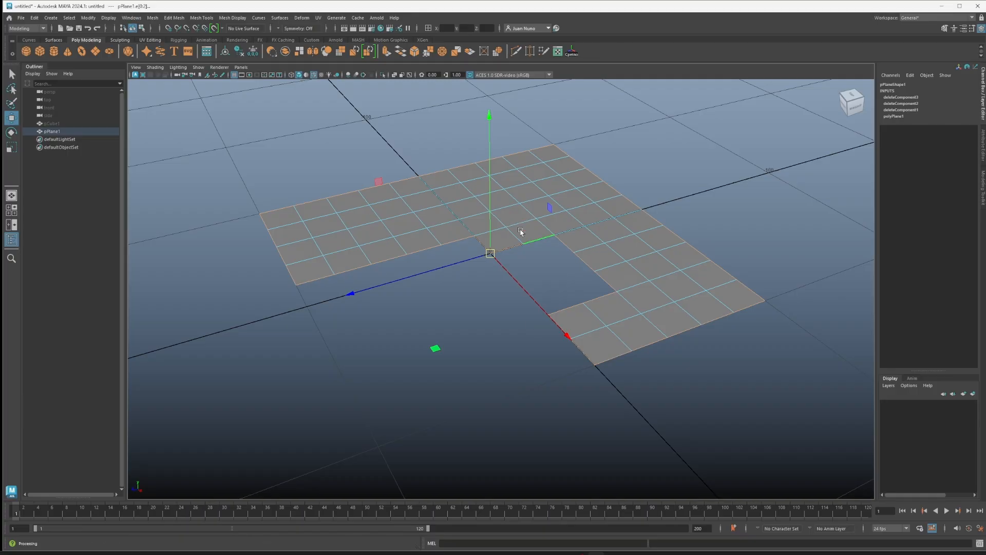
{"action": "middle_click_drag", "start_coordinate": [378, 256], "coordinate": [377, 252], "text": "alt"}
{"action": "left_click_drag", "start_coordinate": [378, 252], "coordinate": [407, 257], "text": "alt"}
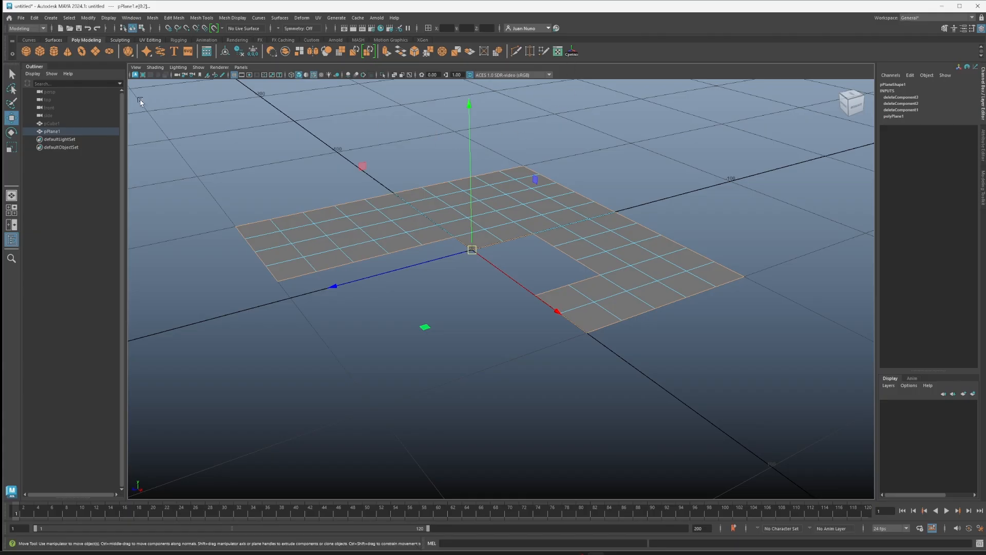
- Convert the selected border edges to a curve with Open form and 1 Linear degree
{"action": "left_click", "coordinate": [87, 17]}
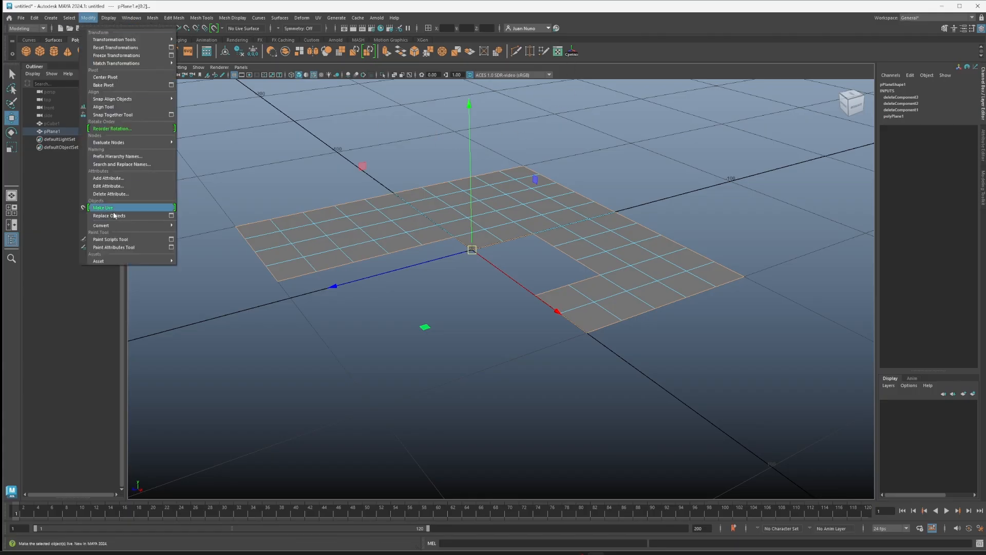
{"action": "mouse_move", "coordinate": [112, 225]}
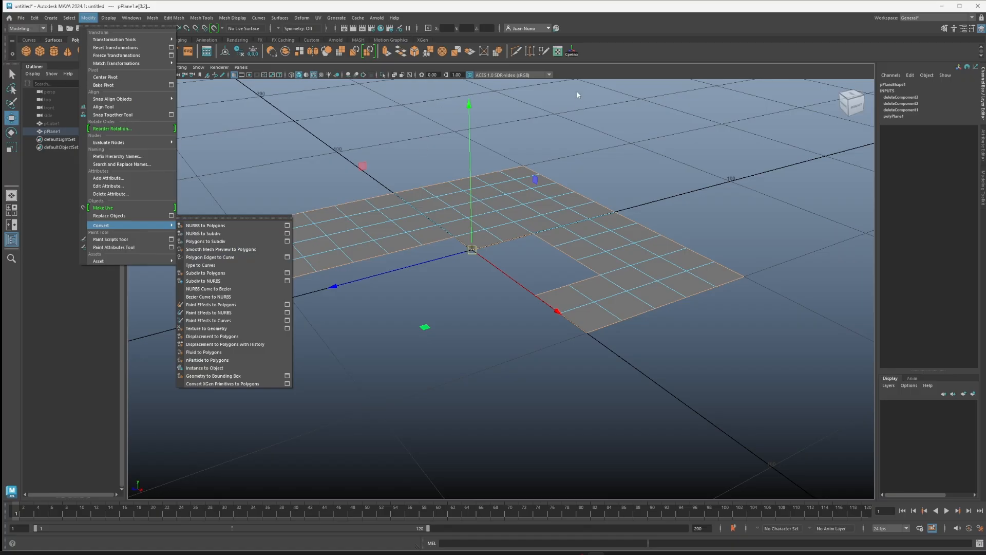
{"action": "left_click", "coordinate": [285, 257]}
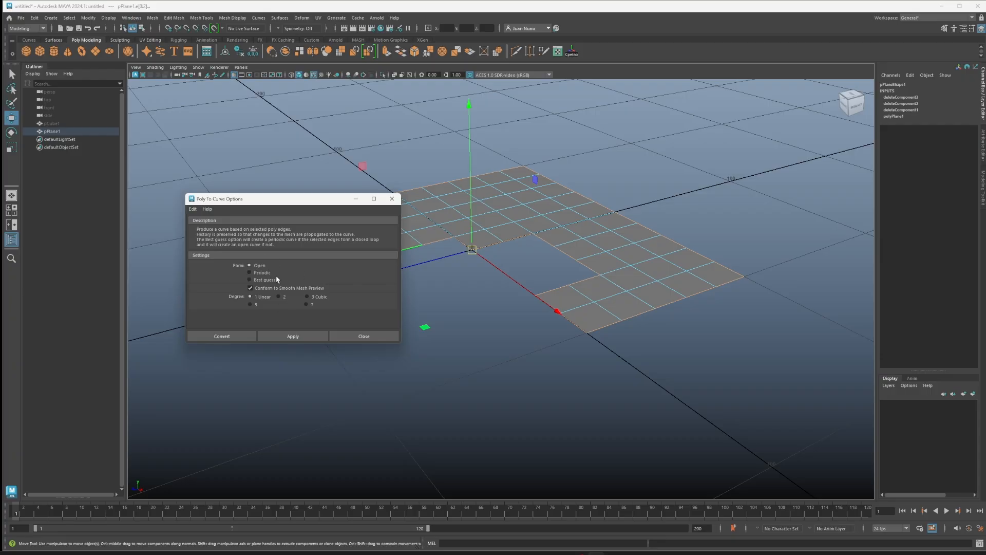
{"action": "left_click", "coordinate": [302, 337]}
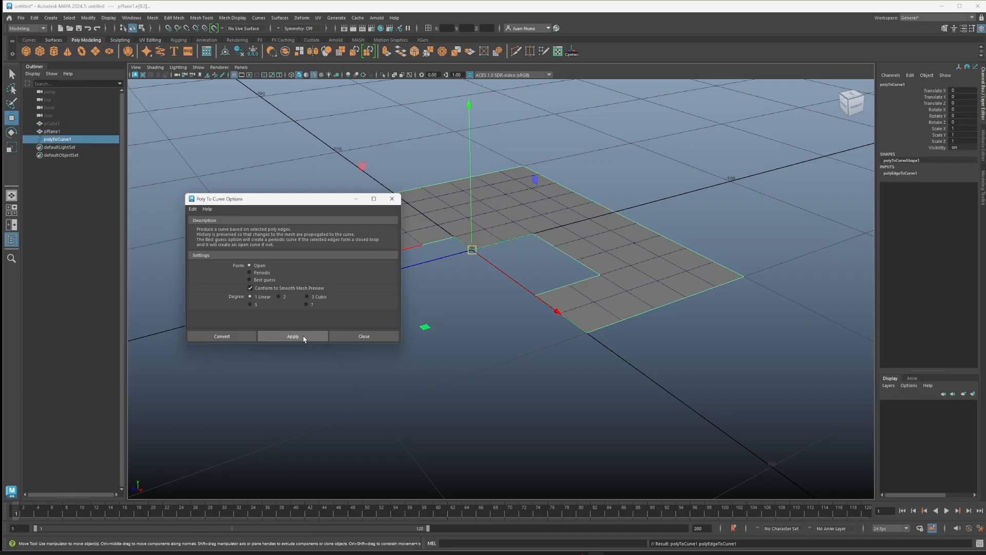
{"action": "left_click", "coordinate": [523, 396]}
{"action": "left_click", "coordinate": [392, 198]}
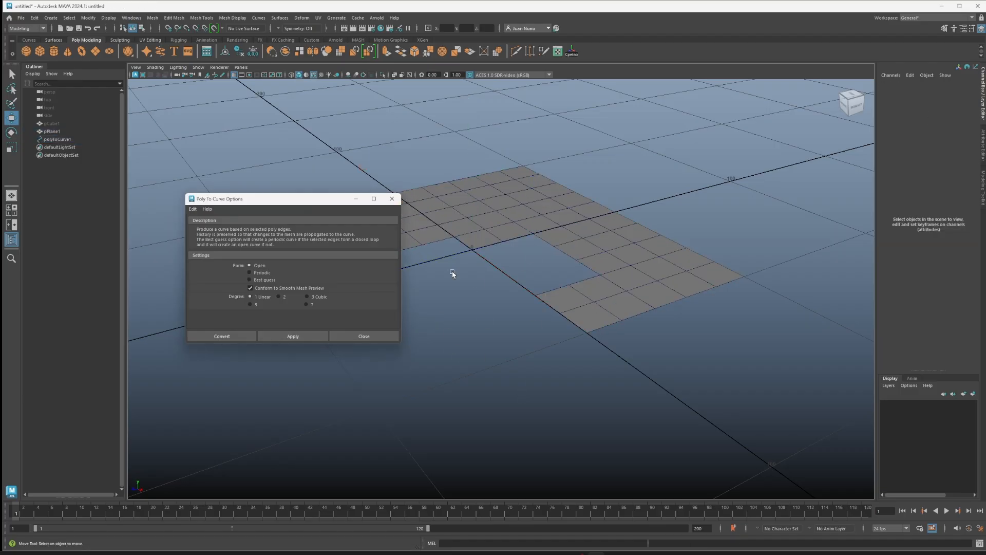
- Create a Sweep Mesh from the curve that follows the plane's border
{"action": "left_click", "coordinate": [56, 139]}
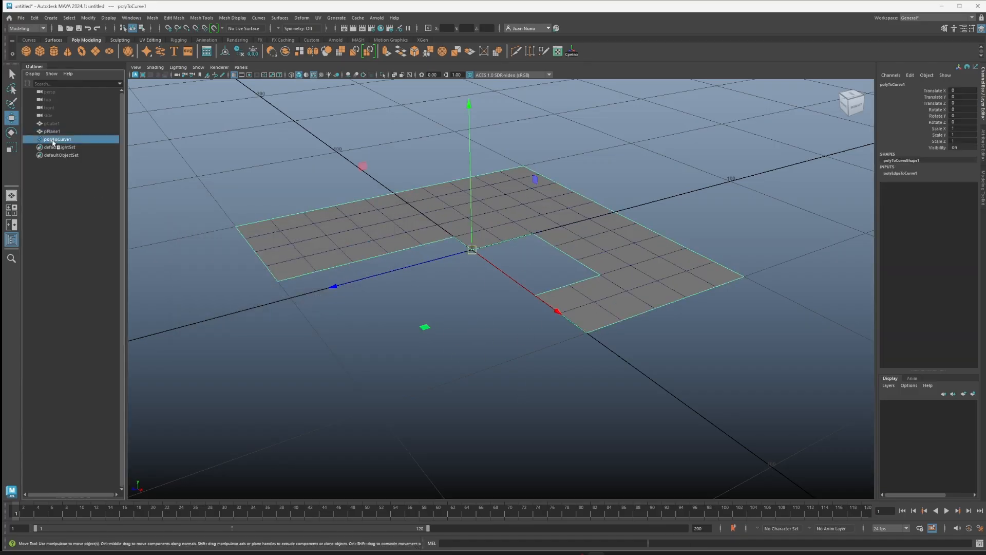
{"action": "left_click_drag", "start_coordinate": [452, 312], "coordinate": [470, 288], "text": "alt"}
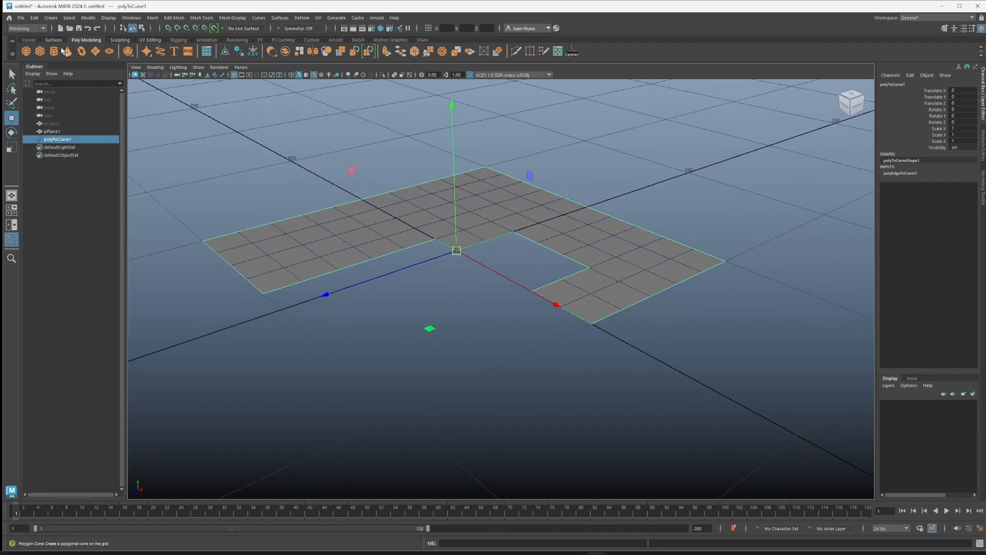
{"action": "left_click", "coordinate": [50, 18]}
{"action": "left_click", "coordinate": [64, 88]}
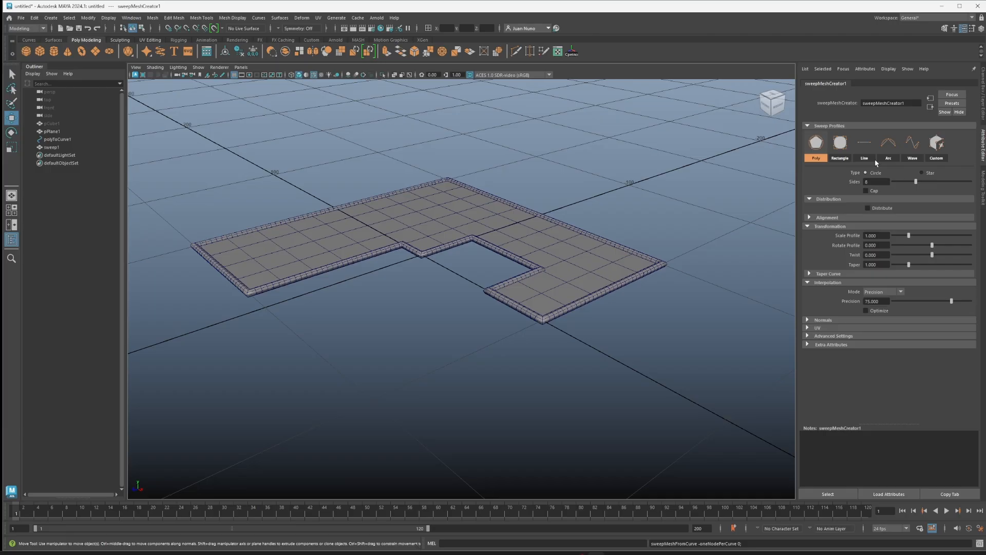
- Switch the sweep profile to Rectangle and reduce its corner radius to 0.237
{"action": "left_click_drag", "start_coordinate": [572, 220], "coordinate": [487, 237], "text": "alt"}
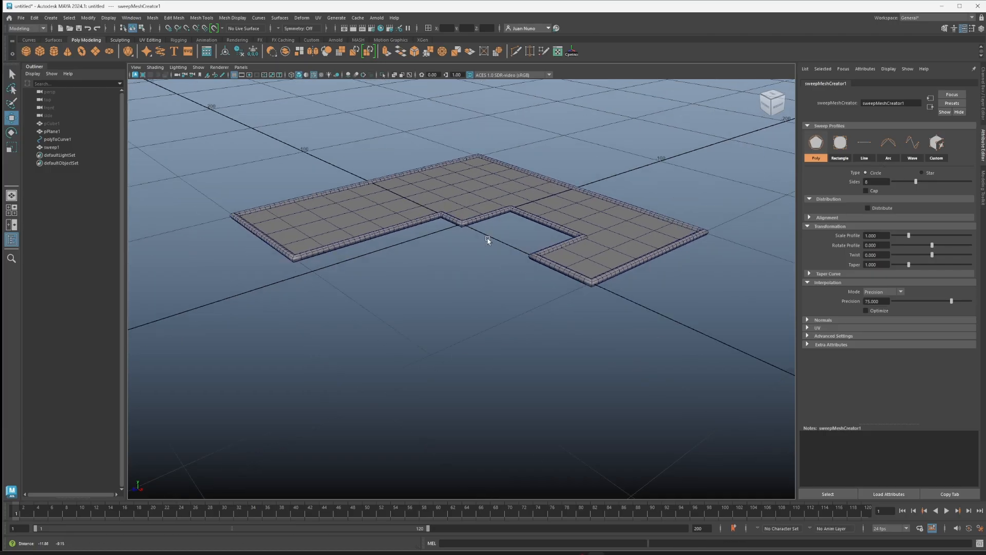
{"action": "right_click_drag", "start_coordinate": [486, 238], "coordinate": [570, 275], "text": "alt"}
{"action": "left_click_drag", "start_coordinate": [570, 276], "coordinate": [438, 274], "text": "alt"}
{"action": "right_click_drag", "start_coordinate": [438, 274], "coordinate": [473, 276], "text": "alt"}
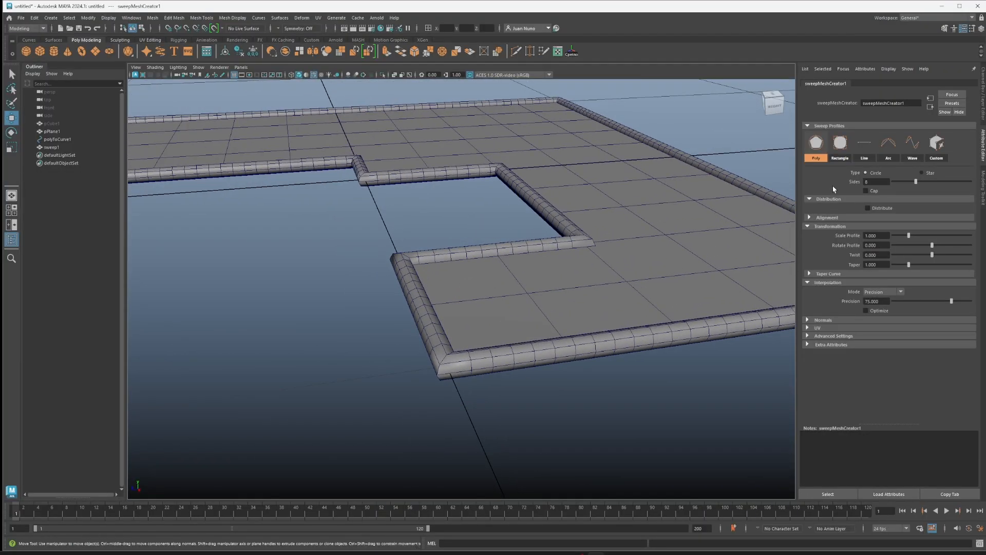
{"action": "left_click", "coordinate": [840, 143]}
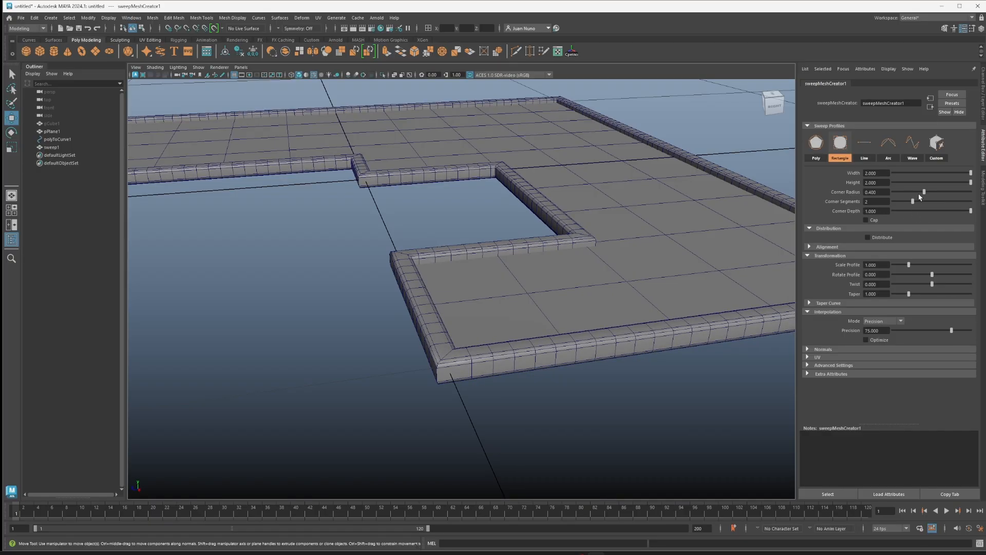
{"action": "mouse_move", "coordinate": [924, 192]}
{"action": "left_mouse_down"}
{"action": "mouse_move", "coordinate": [887, 196]}
{"action": "mouse_move", "coordinate": [912, 199]}
{"action": "left_mouse_up"}
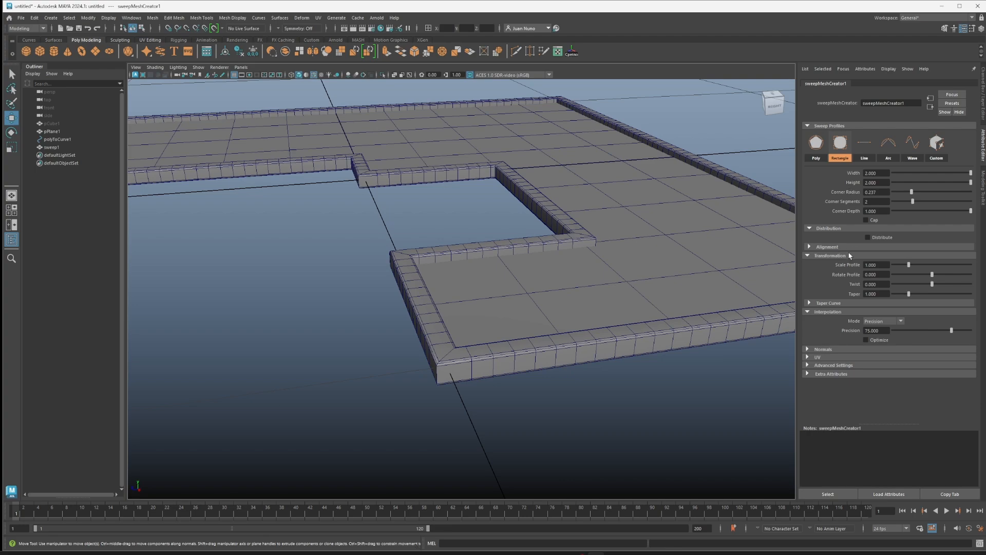
- Try the Line, Arc and Wave sweep profiles and return to the Poly profile
{"action": "left_click", "coordinate": [865, 144]}
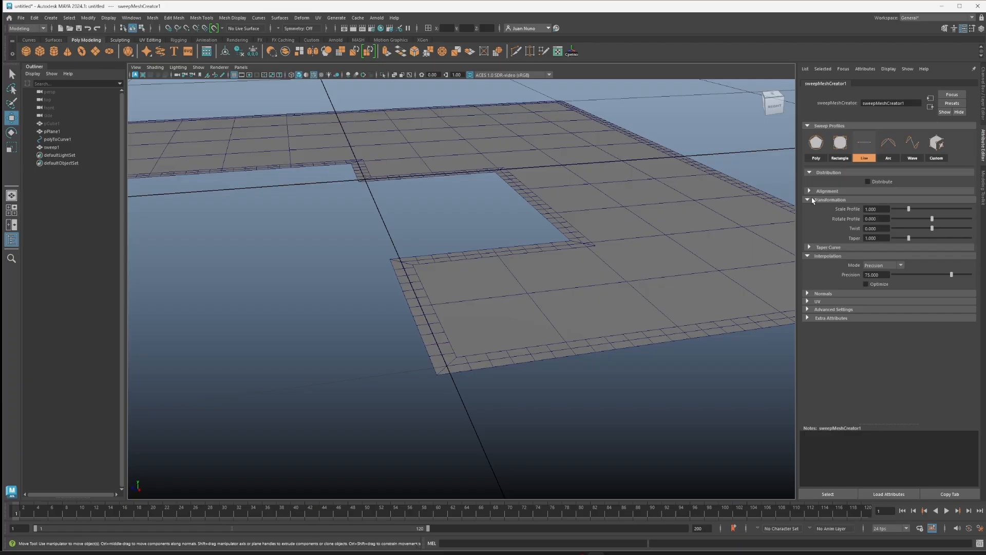
{"action": "left_click", "coordinate": [894, 146]}
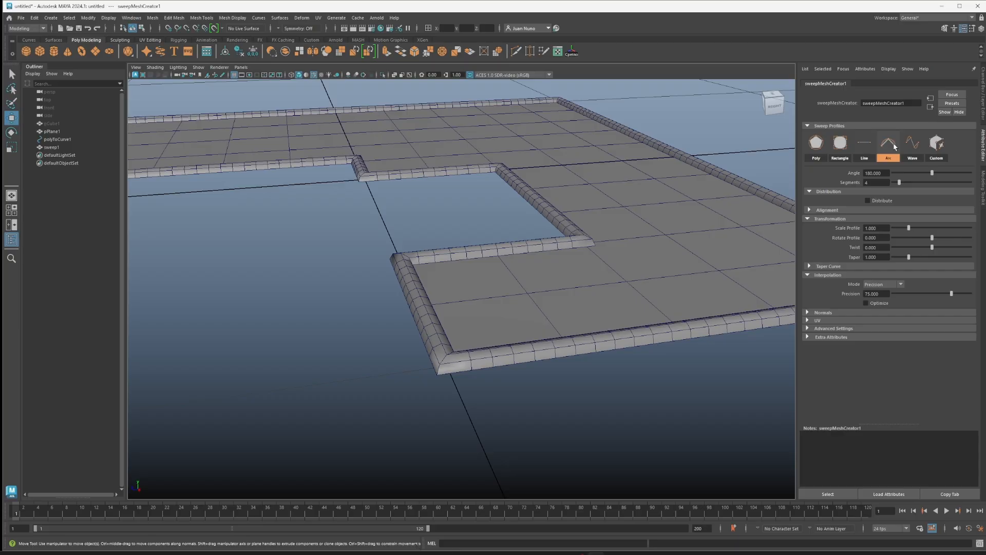
{"action": "left_click", "coordinate": [912, 143]}
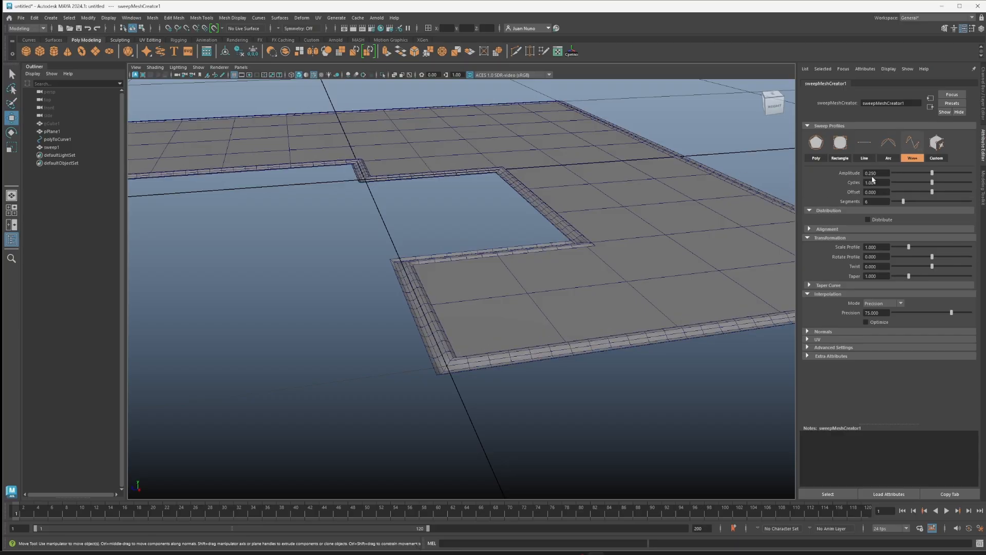
{"action": "left_click", "coordinate": [840, 143]}
{"action": "left_click", "coordinate": [816, 144]}
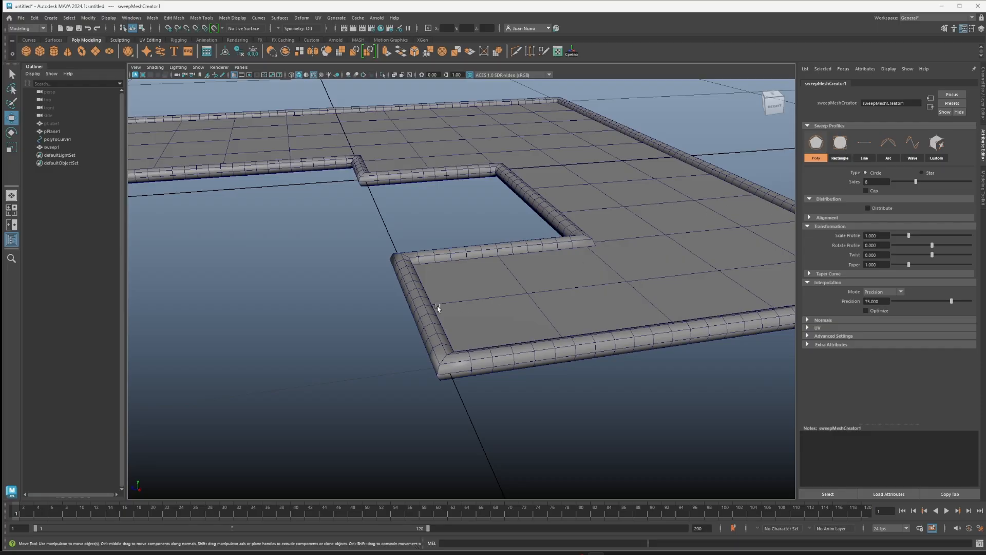
- Lower the sweep's interpolation precision to about 62.9 and toggle the Optimize option on and off
{"action": "left_click_drag", "start_coordinate": [437, 308], "coordinate": [487, 273], "text": "alt"}
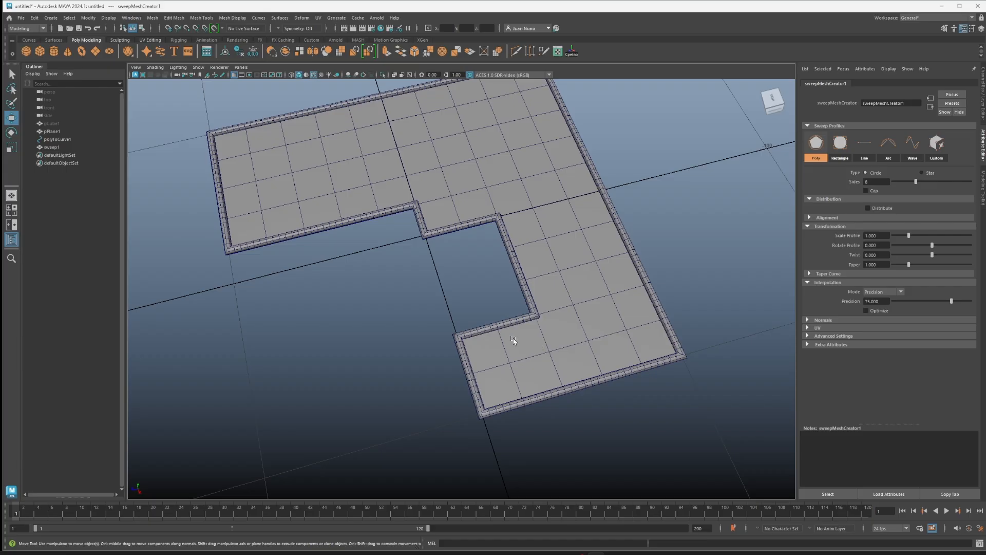
{"action": "scroll", "coordinate": [467, 326], "scroll_direction": "up", "scroll_amount": 6}
{"action": "right_click_drag", "start_coordinate": [528, 307], "coordinate": [452, 310], "text": "alt"}
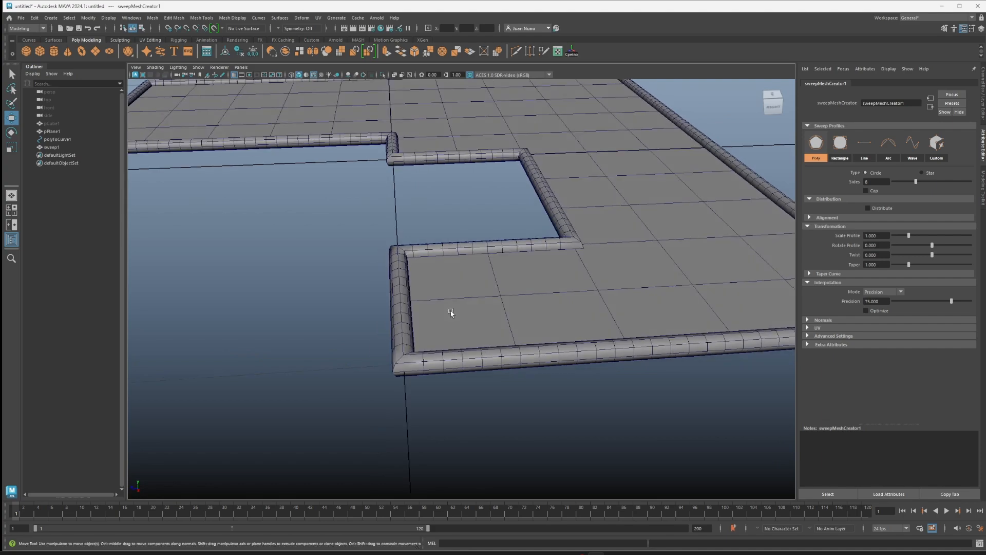
{"action": "mouse_move", "coordinate": [953, 301]}
{"action": "left_mouse_down"}
{"action": "mouse_move", "coordinate": [924, 304]}
{"action": "mouse_move", "coordinate": [939, 309]}
{"action": "left_mouse_up"}
{"action": "left_click", "coordinate": [867, 311]}
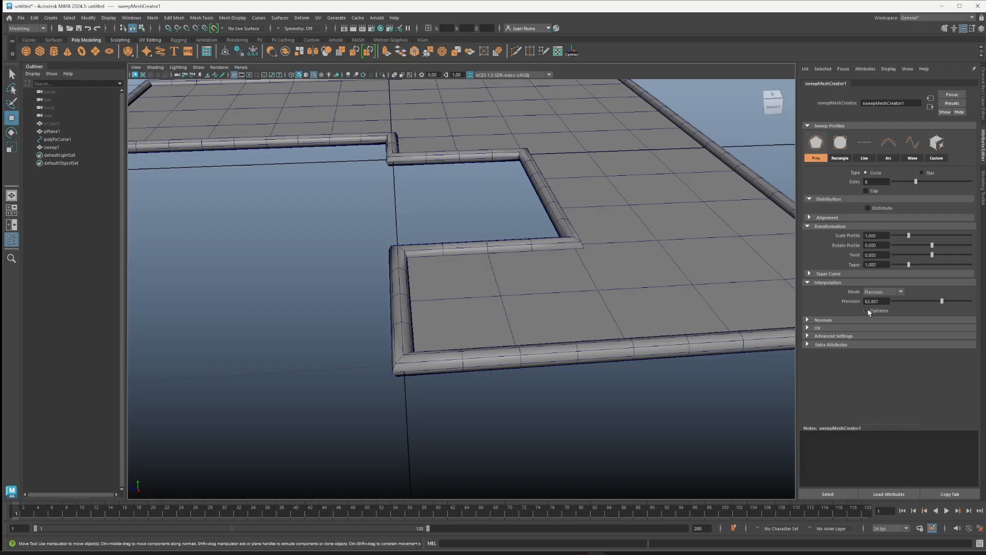
{"action": "left_click", "coordinate": [867, 311]}
- Change the sweep profile to Line so a flat strip runs along the plane's border
{"action": "middle_click_drag", "start_coordinate": [482, 276], "coordinate": [396, 273], "text": "alt"}
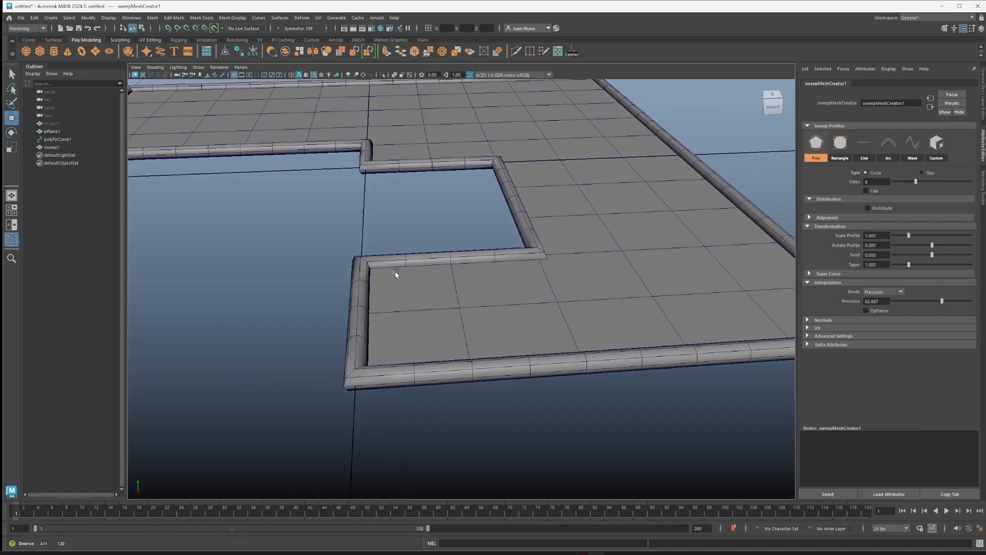
{"action": "left_click_drag", "start_coordinate": [395, 274], "coordinate": [493, 282], "text": "alt"}
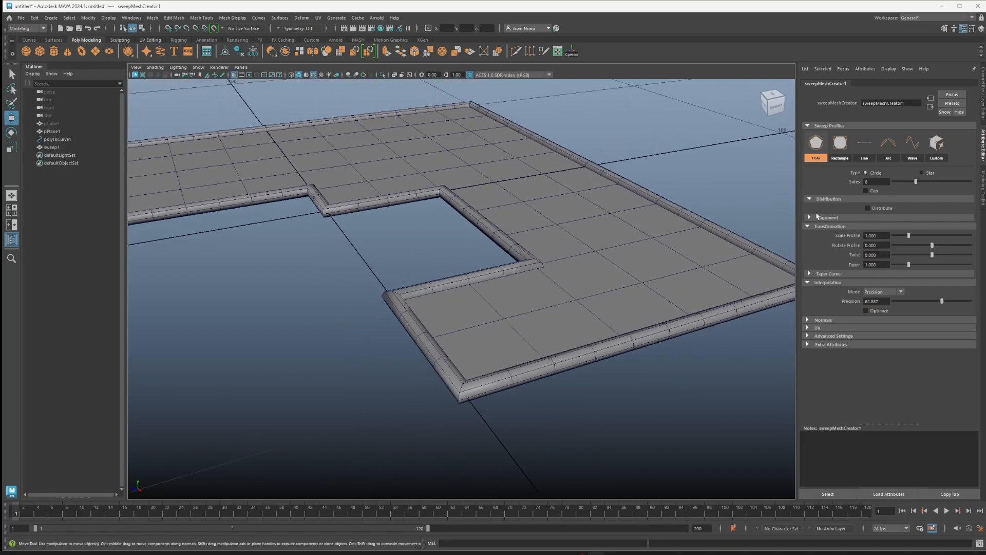
{"action": "left_click", "coordinate": [864, 144]}
{"action": "left_click_drag", "start_coordinate": [594, 326], "coordinate": [464, 304], "text": "alt"}
{"action": "mouse_move", "coordinate": [464, 304]}
{"action": "right_mouse_down", "text": "alt"}
{"action": "mouse_move", "coordinate": [557, 249]}
{"action": "mouse_move", "coordinate": [460, 322]}
{"action": "right_mouse_up", "text": "alt"}
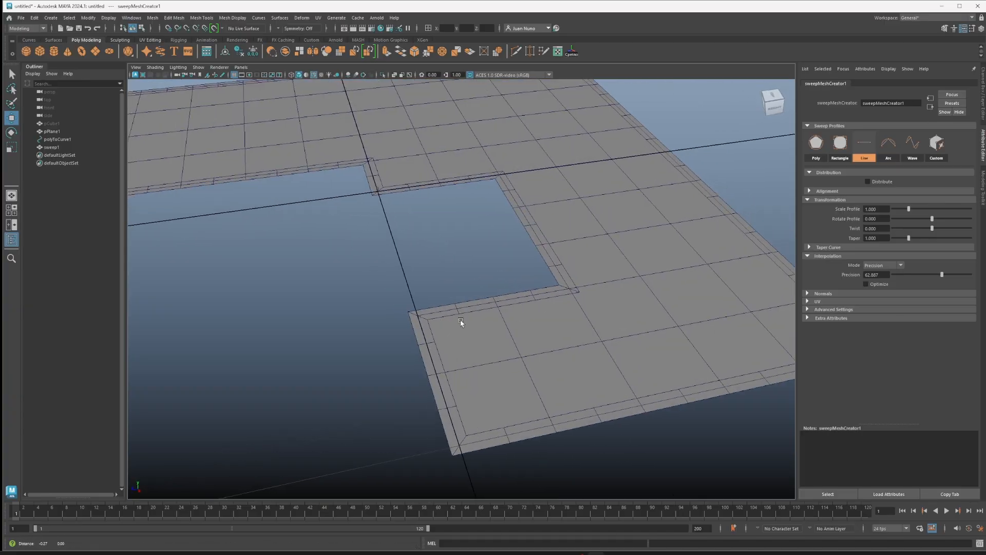
{"action": "left_click_drag", "start_coordinate": [460, 322], "coordinate": [537, 302], "text": "alt"}
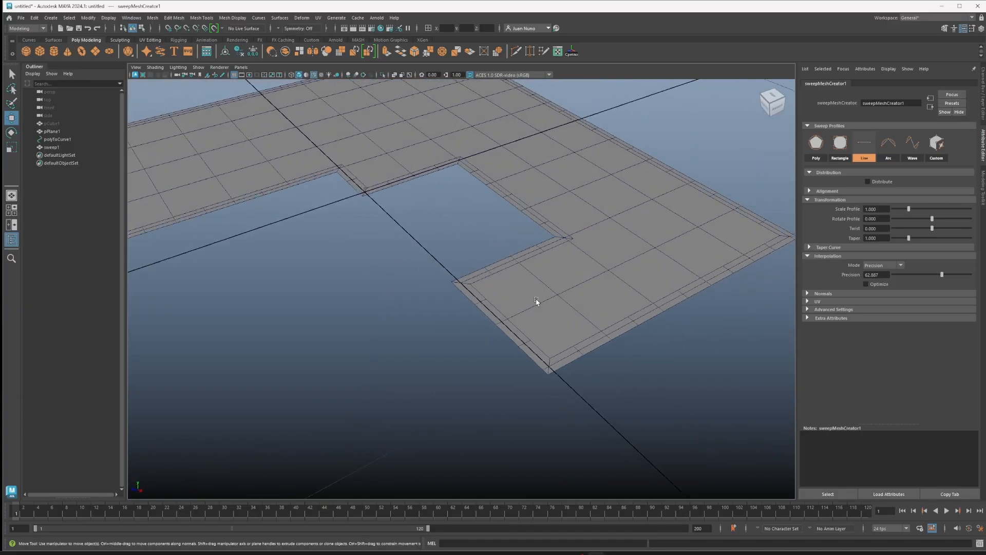
- Apply a dark yellow vertex color with a value of 0.189 to the whole sweep strip
{"action": "left_click", "coordinate": [463, 285]}
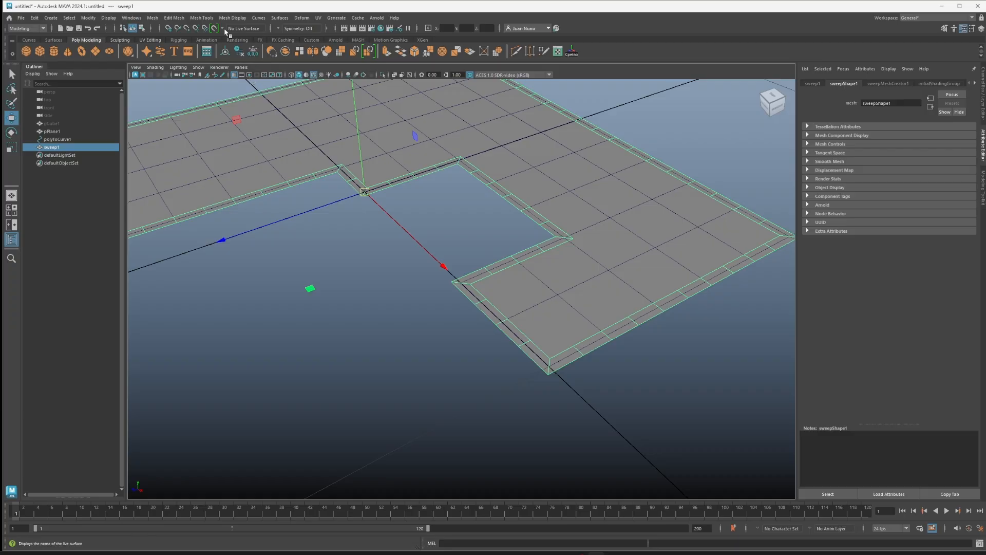
{"action": "left_click", "coordinate": [233, 18]}
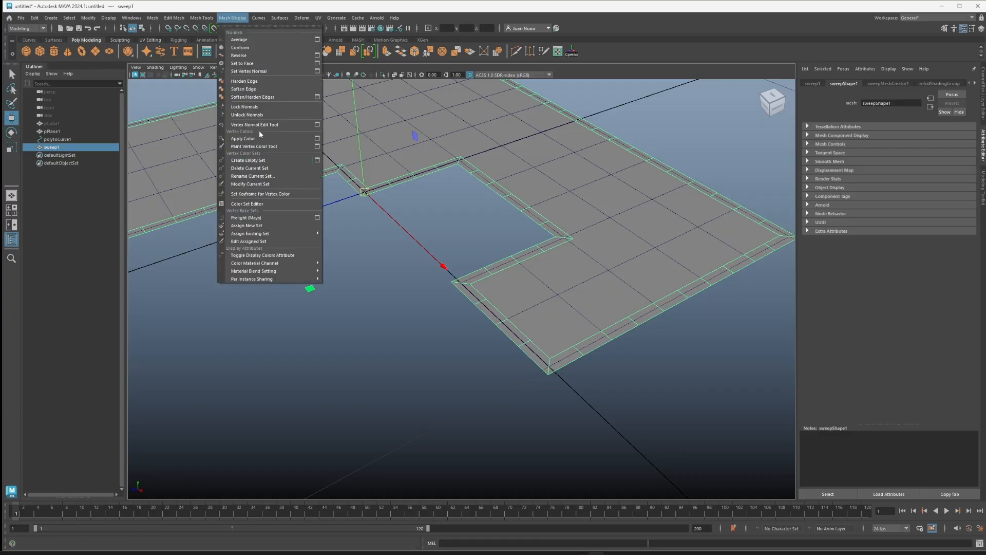
{"action": "left_click", "coordinate": [316, 138]}
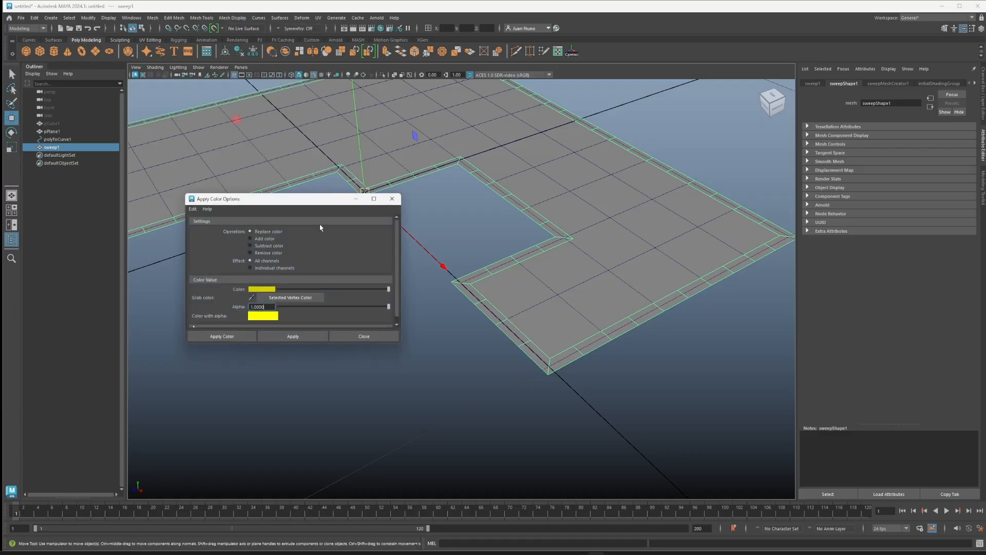
{"action": "left_click", "coordinate": [264, 289]}
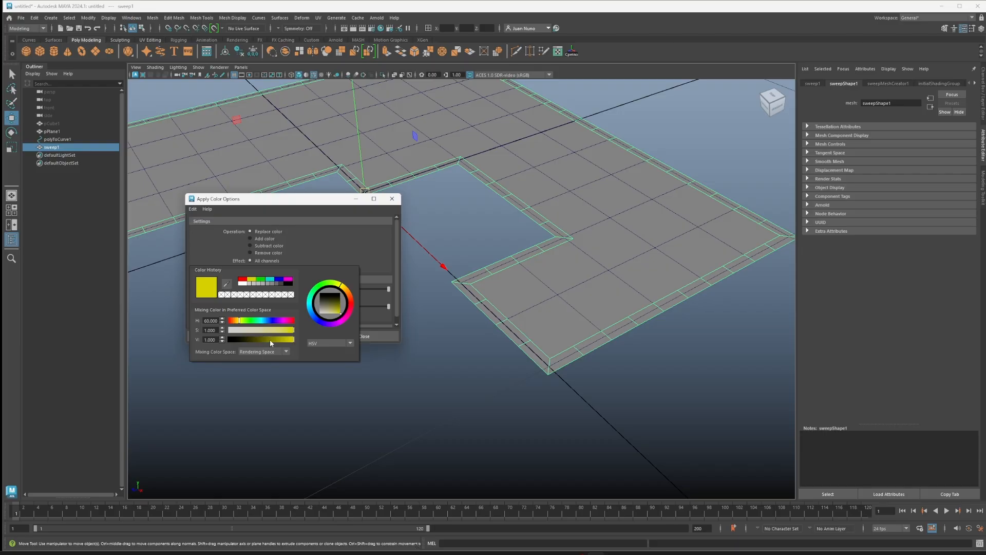
{"action": "left_click_drag", "start_coordinate": [271, 342], "coordinate": [263, 341]}
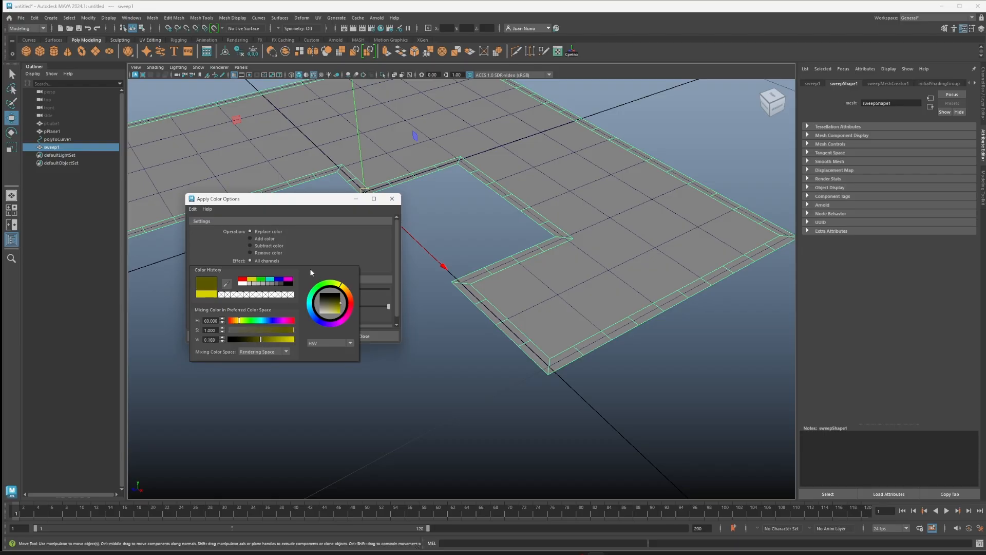
{"action": "left_click", "coordinate": [290, 338]}
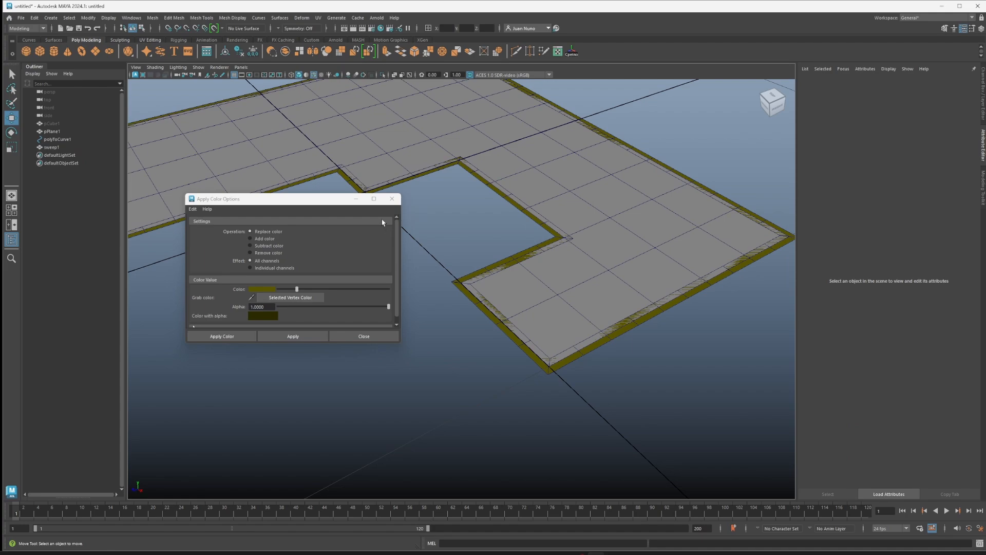
- Close the color options and open the sweep strip's sweepMeshCreator attributes
{"action": "left_click", "coordinate": [391, 198]}
{"action": "left_click_drag", "start_coordinate": [415, 322], "coordinate": [389, 307], "text": "alt"}
{"action": "scroll", "coordinate": [395, 297], "scroll_direction": "up", "scroll_amount": 5}
{"action": "left_click", "coordinate": [368, 265]}
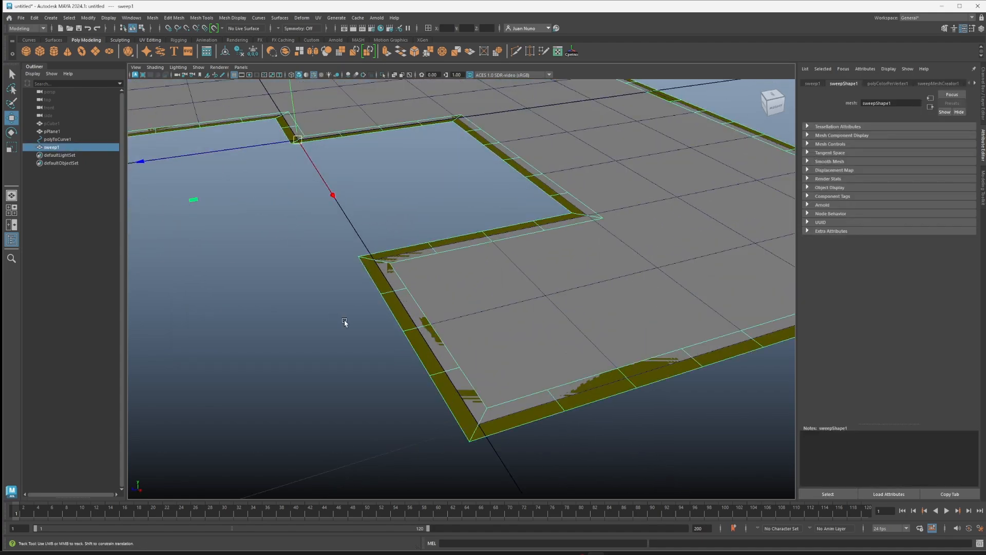
{"action": "scroll", "coordinate": [344, 322], "scroll_direction": "down", "scroll_amount": 2}
{"action": "left_click", "coordinate": [888, 83]}
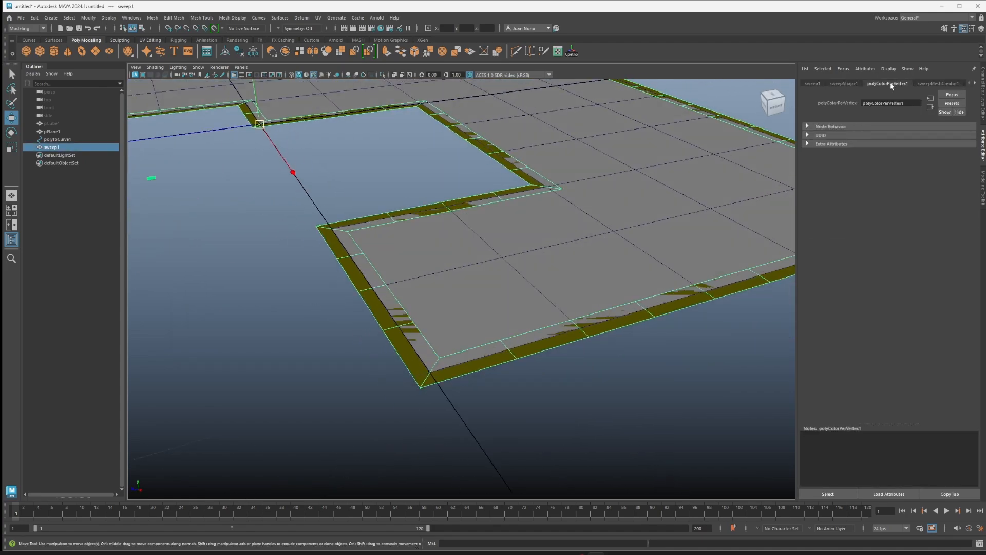
{"action": "left_click", "coordinate": [926, 85]}
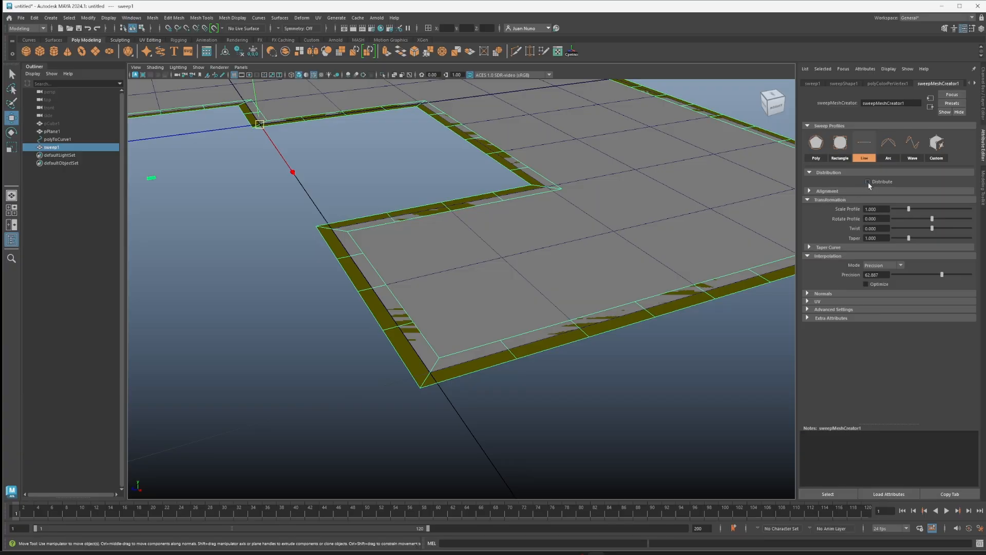
- Enable alignment on the sweep strip and set its horizontal offset to about -0.978 and vertical offset to about 0.043
{"action": "left_click", "coordinate": [828, 191]}
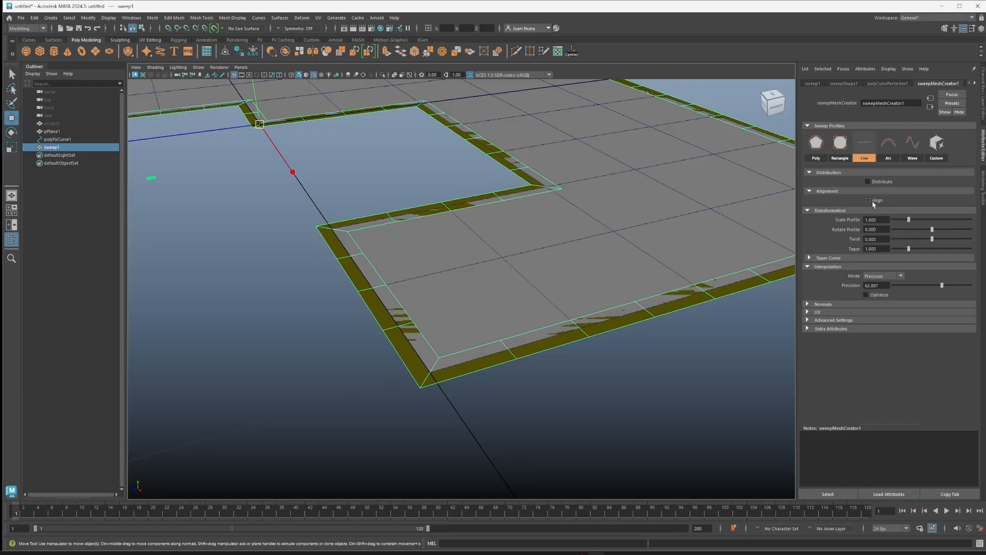
{"action": "left_click", "coordinate": [868, 200]}
{"action": "left_click_drag", "start_coordinate": [932, 229], "coordinate": [914, 233]}
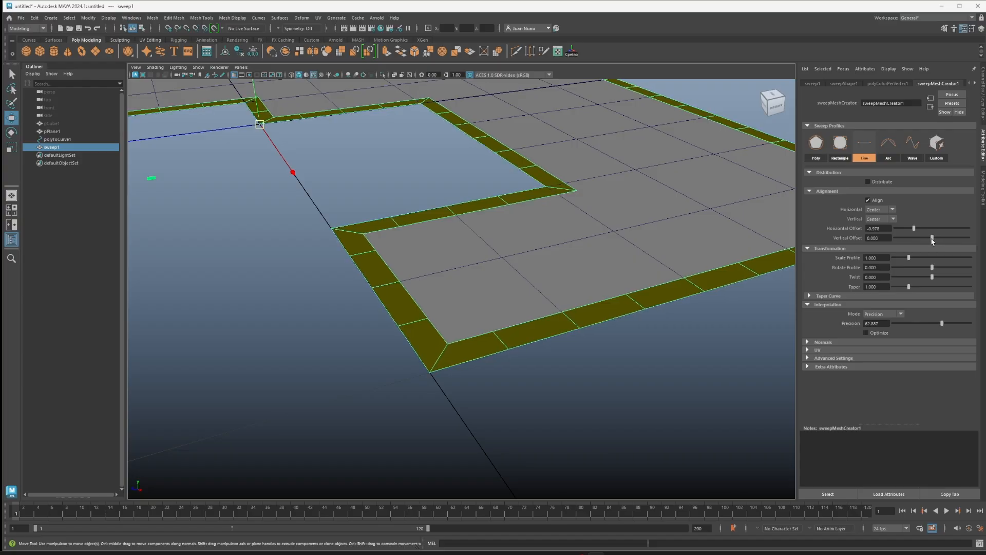
{"action": "left_click_drag", "start_coordinate": [932, 238], "coordinate": [933, 238]}
{"action": "scroll", "coordinate": [475, 277], "scroll_direction": "down", "scroll_amount": 2}
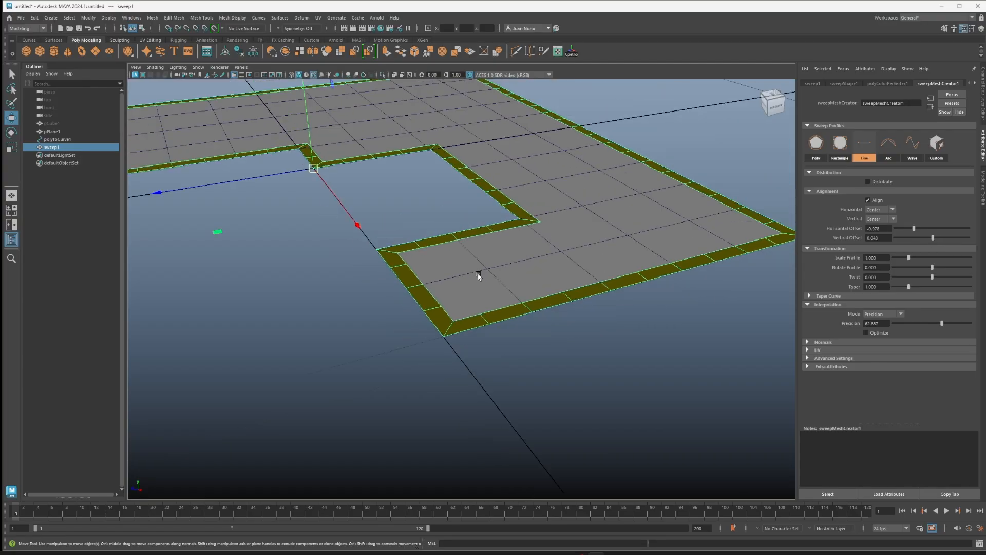
- Lower the strip's interpolation precision to about 56.2 to reduce its segments along the border
{"action": "left_click_drag", "start_coordinate": [478, 276], "coordinate": [414, 308], "text": "alt"}
{"action": "scroll", "coordinate": [440, 290], "scroll_direction": "up", "scroll_amount": 3}
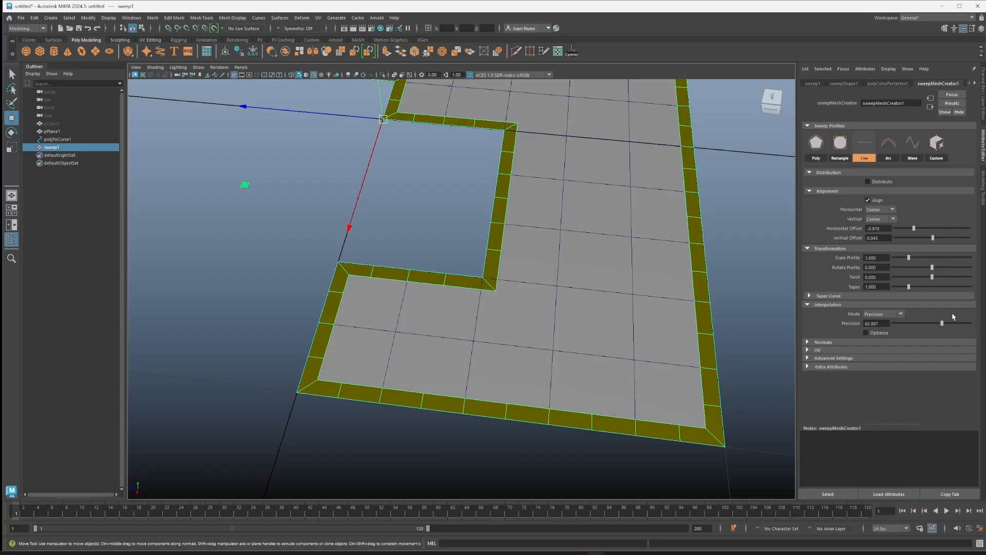
{"action": "mouse_move", "coordinate": [941, 323]}
{"action": "left_mouse_down"}
{"action": "mouse_move", "coordinate": [928, 325]}
{"action": "mouse_move", "coordinate": [939, 327]}
{"action": "left_mouse_up"}
{"action": "middle_click_drag", "start_coordinate": [266, 347], "coordinate": [359, 313], "text": "alt"}
{"action": "left_click_drag", "start_coordinate": [359, 313], "coordinate": [474, 302], "text": "alt"}
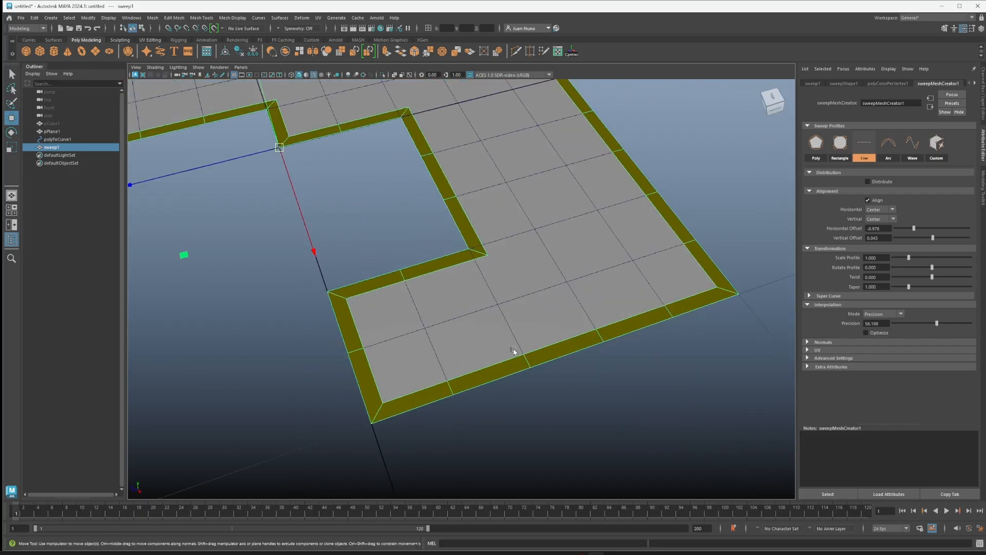
{"action": "left_click_drag", "start_coordinate": [514, 351], "coordinate": [552, 301], "text": "alt"}
{"action": "right_click_drag", "start_coordinate": [553, 302], "coordinate": [568, 303], "text": "alt"}
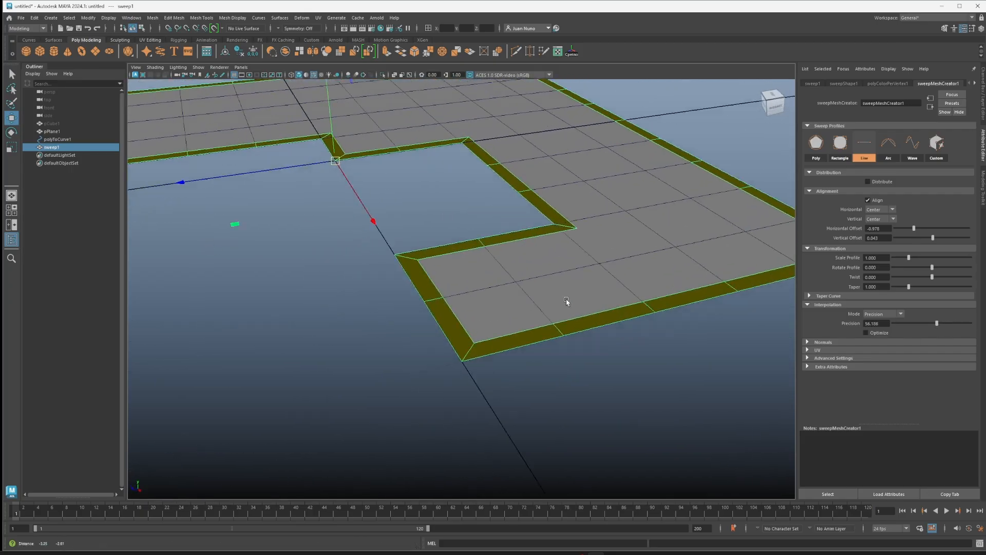
{"action": "left_click_drag", "start_coordinate": [568, 304], "coordinate": [545, 295], "text": "alt"}
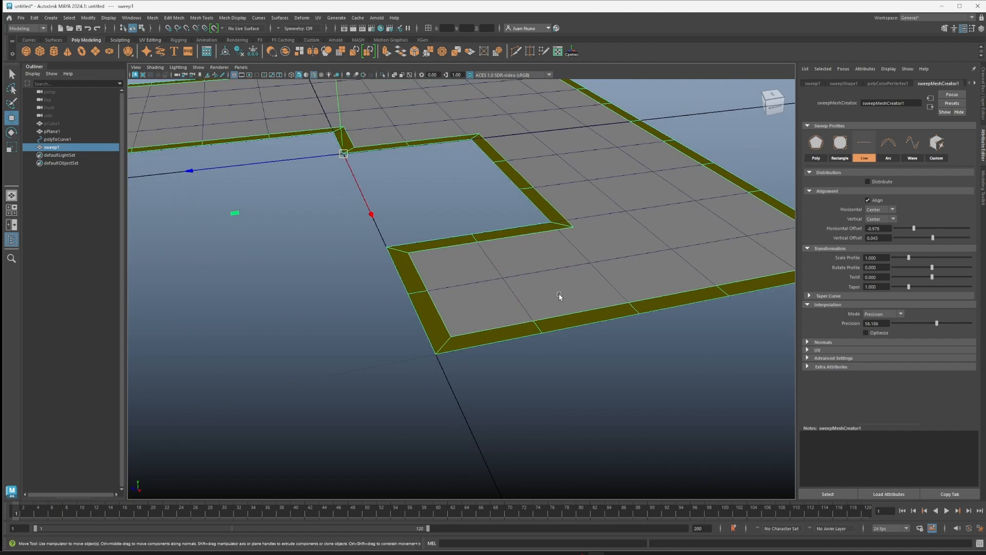
{"action": "right_click_drag", "start_coordinate": [559, 296], "coordinate": [528, 270], "text": "alt"}
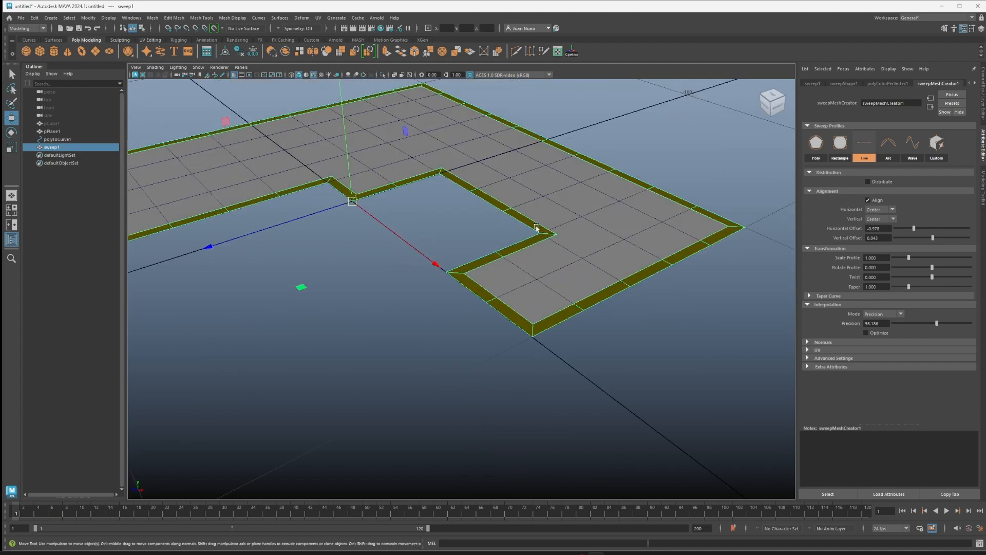
- Delete the sweep strip and extrude all of the plane's border edges downward to form vertical side walls
{"action": "key", "text": "Delete"}
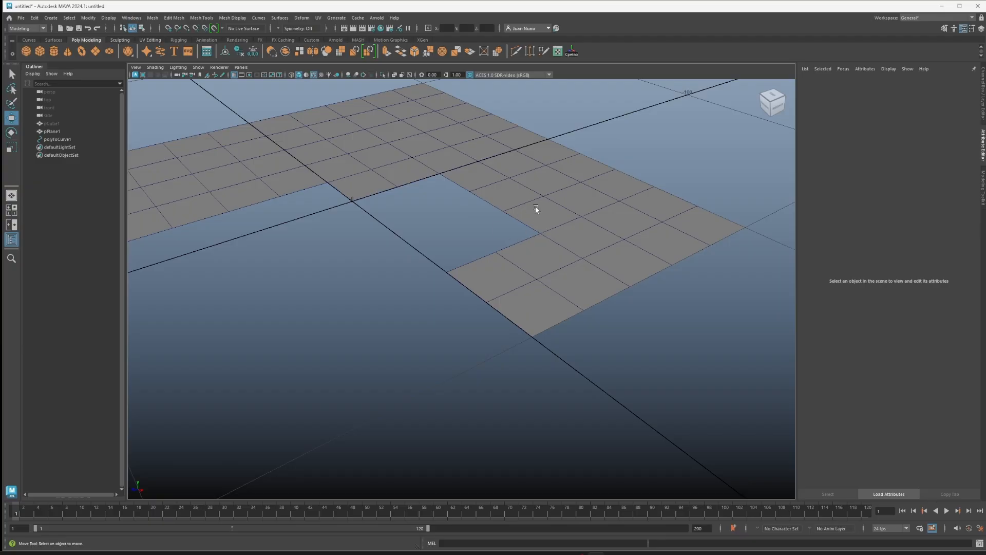
{"action": "left_click", "coordinate": [361, 190]}
{"action": "left_click", "coordinate": [519, 193]}
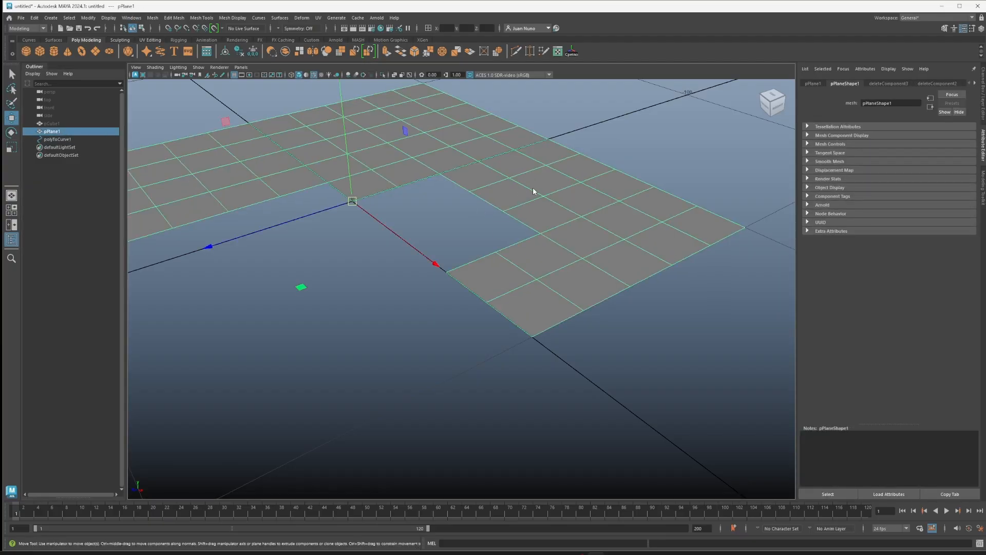
{"action": "right_click_drag", "start_coordinate": [532, 187], "coordinate": [531, 161]}
{"action": "double_click", "coordinate": [485, 196]}
{"action": "right_click_drag", "start_coordinate": [485, 196], "coordinate": [497, 214], "text": "alt"}
{"action": "left_click_drag", "start_coordinate": [497, 214], "coordinate": [433, 208], "text": "alt"}
{"action": "key", "text": "ctrl+e"}
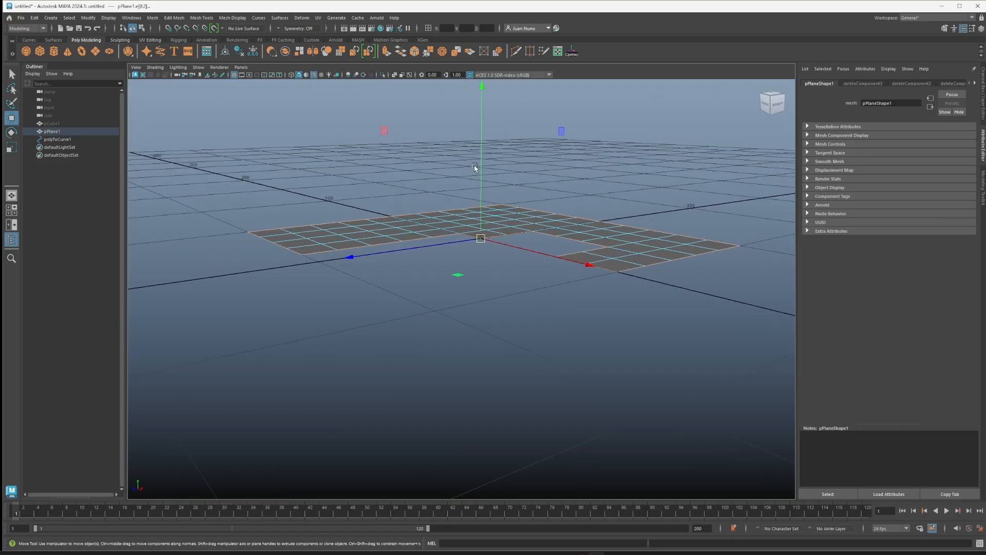
{"action": "left_click_drag", "start_coordinate": [480, 163], "coordinate": [497, 260]}
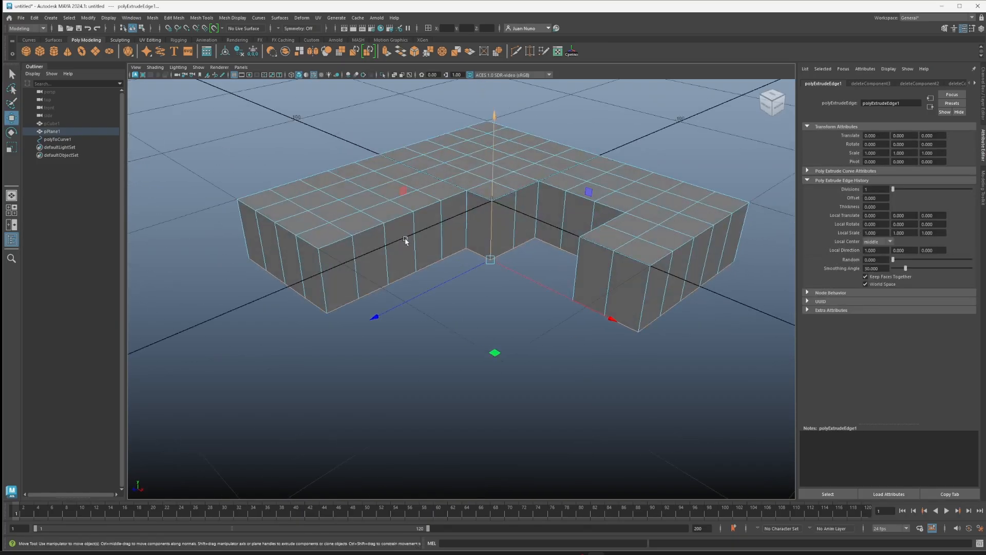
- Create a new sweep mesh from the polyToCurve1 border curve
{"action": "left_click", "coordinate": [56, 140]}
{"action": "left_click_drag", "start_coordinate": [374, 208], "coordinate": [336, 222], "text": "alt"}
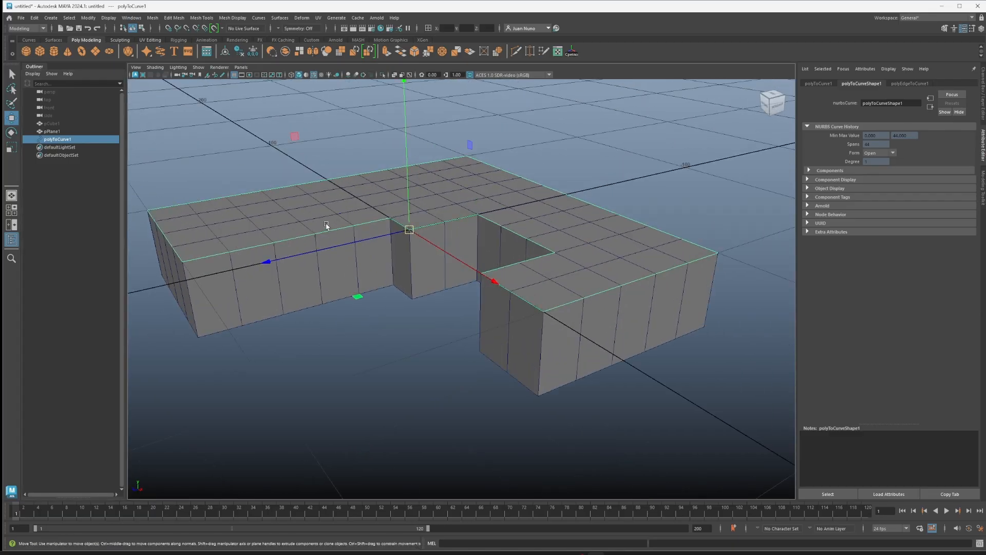
{"action": "left_click_drag", "start_coordinate": [392, 257], "coordinate": [442, 252], "text": "alt"}
{"action": "right_click_drag", "start_coordinate": [442, 251], "coordinate": [504, 240], "text": "alt"}
{"action": "middle_click_drag", "start_coordinate": [504, 239], "coordinate": [495, 277], "text": "alt"}
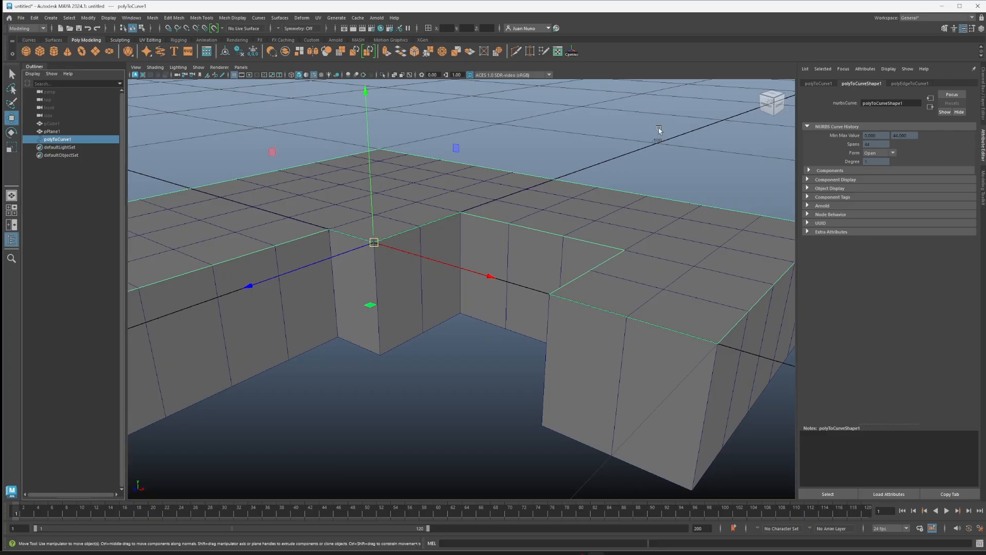
{"action": "left_click", "coordinate": [51, 18]}
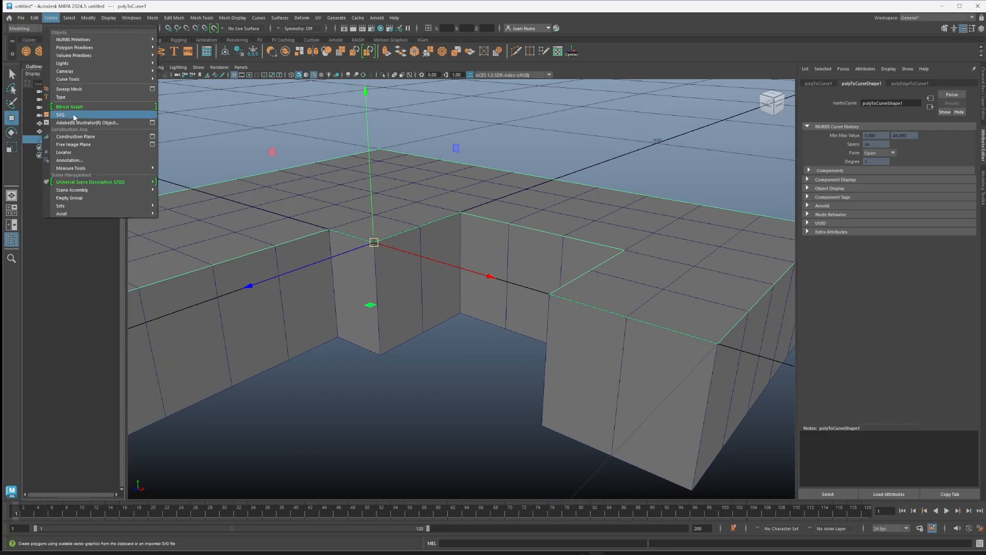
{"action": "left_click", "coordinate": [68, 89]}
{"action": "scroll", "coordinate": [521, 275], "scroll_direction": "up", "scroll_amount": 5}
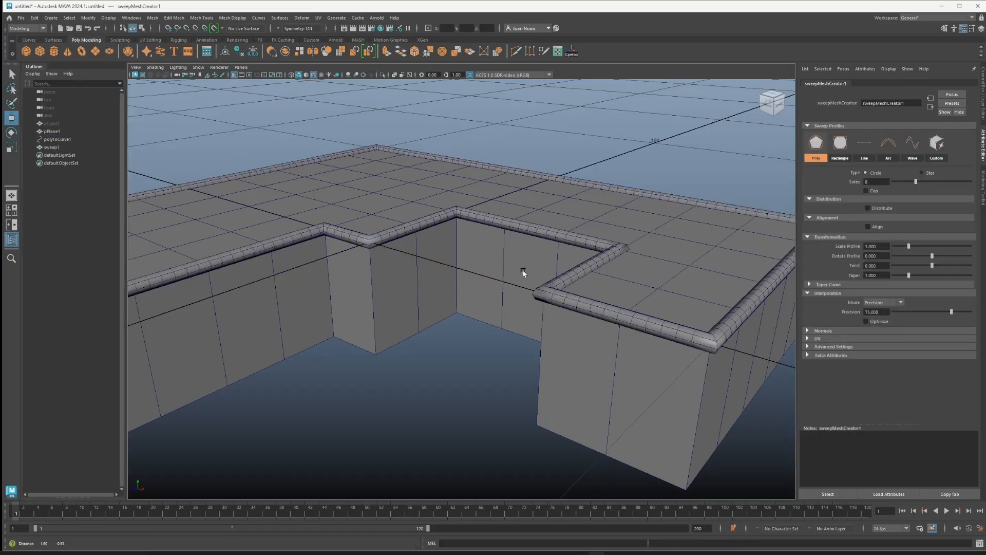
- Change the sweep profile to Arc and reduce it to 2 segments
{"action": "left_click", "coordinate": [896, 146]}
{"action": "scroll", "coordinate": [493, 275], "scroll_direction": "up", "scroll_amount": 10}
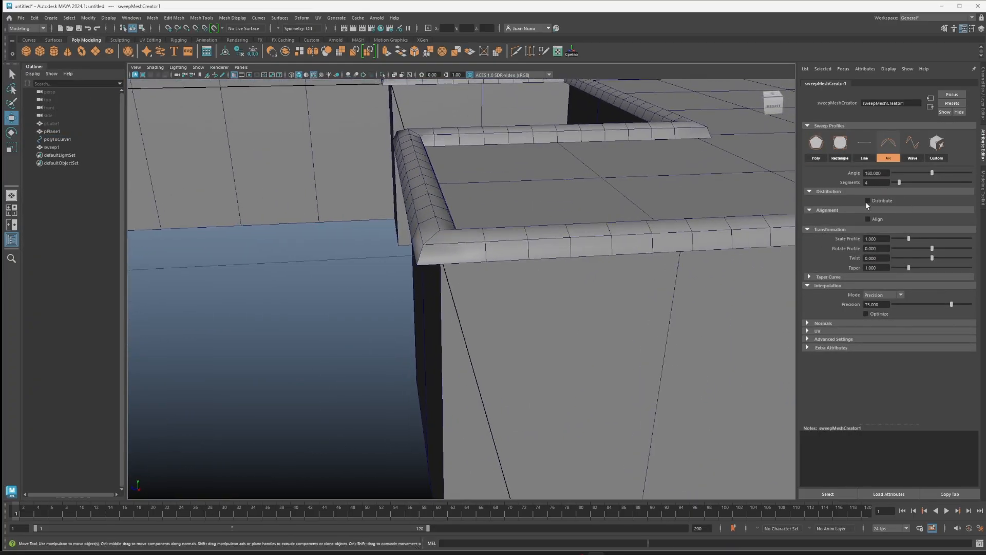
{"action": "left_click_drag", "start_coordinate": [900, 184], "coordinate": [895, 186]}
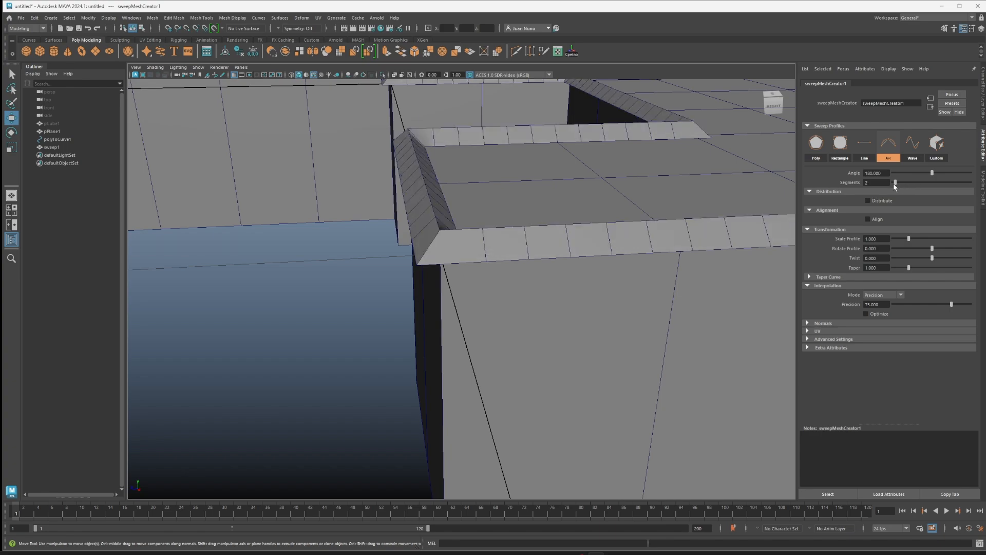
- Enable alignment on the arc sweep and set its profile rotation to 45
{"action": "left_click", "coordinate": [868, 220]}
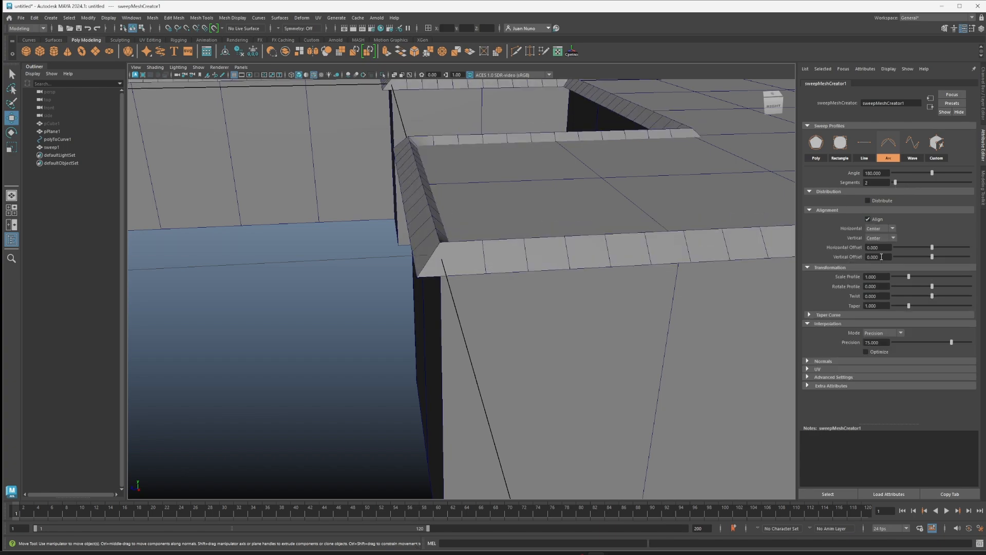
{"action": "left_click", "coordinate": [884, 287]}
{"action": "key", "text": "Return"}
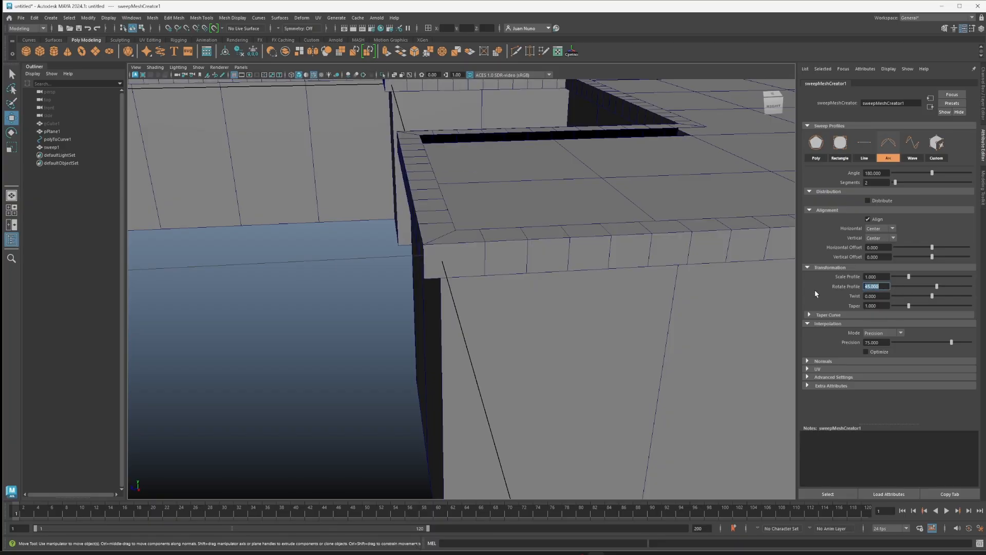
- Fit the angled trim onto the block's upper edge with a horizontal offset of about -0.630 and a vertical offset of about -0.717
{"action": "right_click_drag", "start_coordinate": [345, 278], "coordinate": [330, 277], "text": "alt"}
{"action": "left_click_drag", "start_coordinate": [331, 277], "coordinate": [394, 286], "text": "alt"}
{"action": "right_click_drag", "start_coordinate": [393, 286], "coordinate": [517, 286], "text": "alt"}
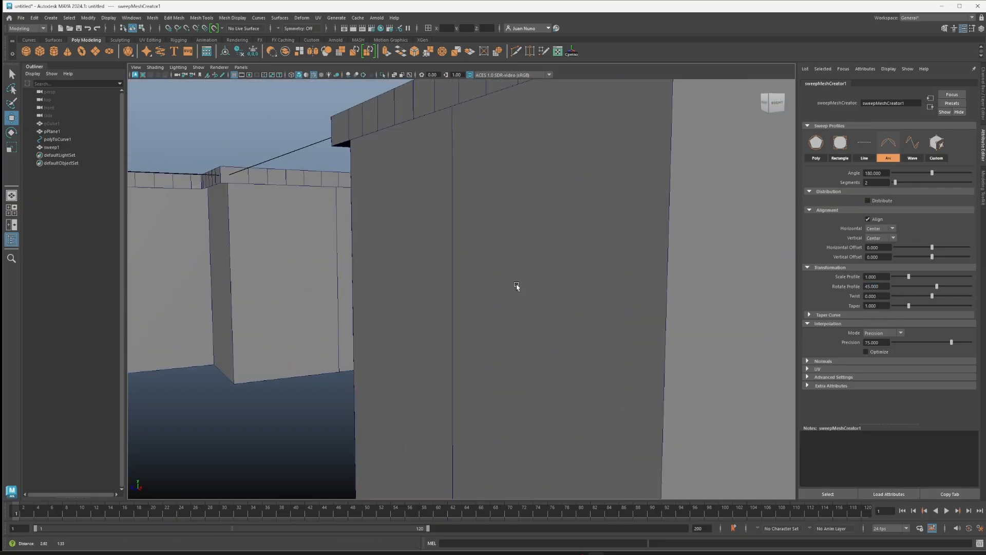
{"action": "middle_click_drag", "start_coordinate": [517, 286], "coordinate": [468, 330], "text": "alt"}
{"action": "left_click_drag", "start_coordinate": [469, 330], "coordinate": [411, 339], "text": "alt"}
{"action": "right_click_drag", "start_coordinate": [411, 339], "coordinate": [473, 339], "text": "alt"}
{"action": "middle_click_drag", "start_coordinate": [472, 339], "coordinate": [550, 254], "text": "alt"}
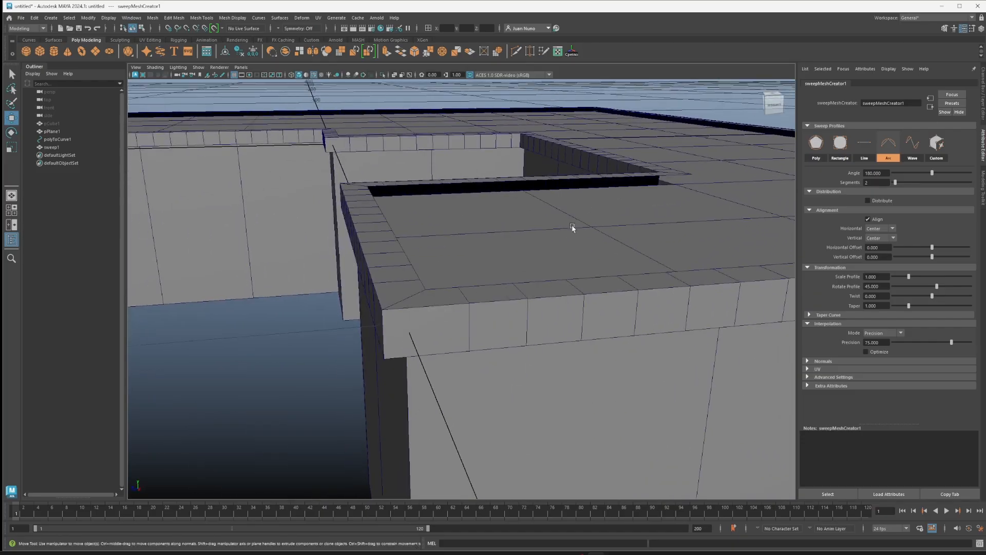
{"action": "left_click_drag", "start_coordinate": [926, 250], "coordinate": [919, 260]}
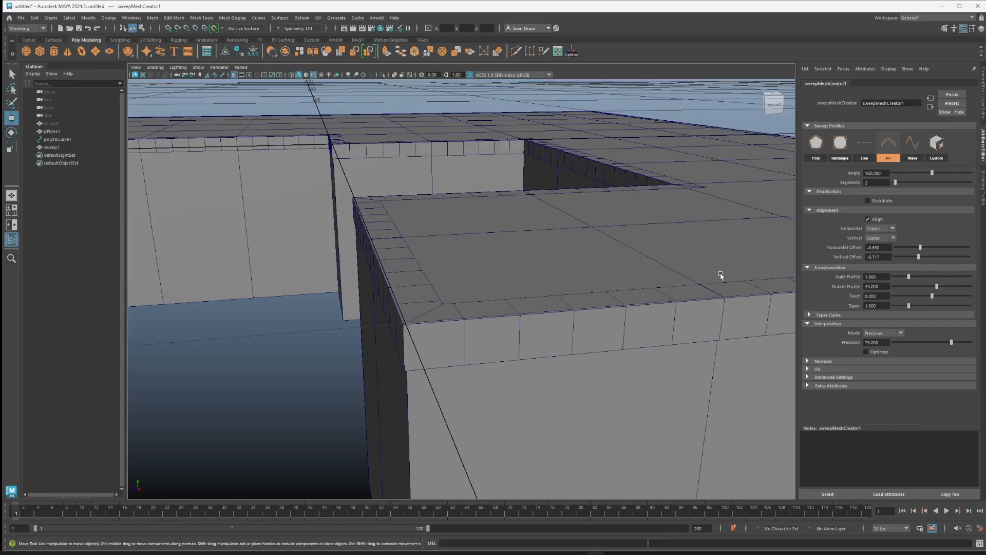
- Lower the trim's interpolation precision to about 68.04, select the trim and inspect its corners
{"action": "left_click_drag", "start_coordinate": [952, 342], "coordinate": [946, 346]}
{"action": "left_click", "coordinate": [571, 347]}
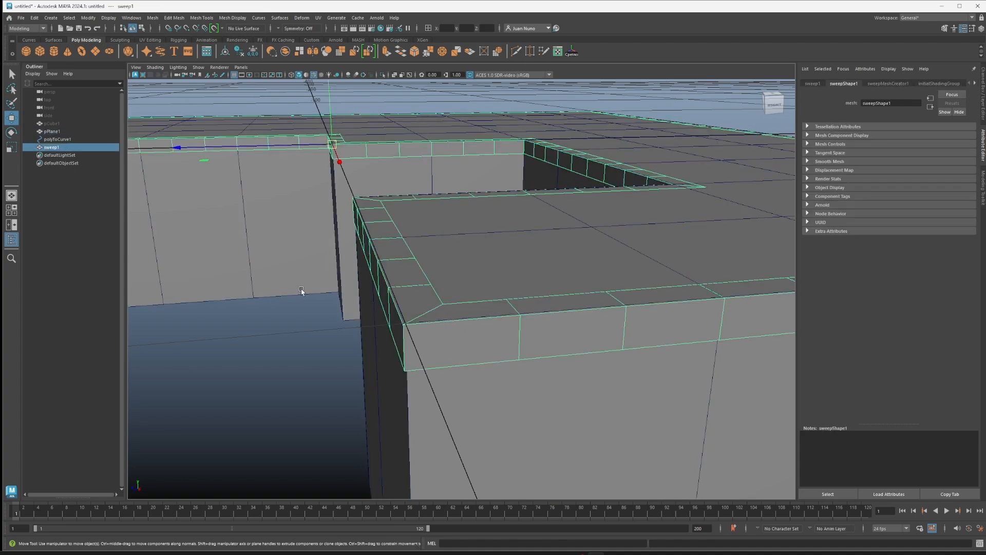
{"action": "left_click_drag", "start_coordinate": [298, 269], "coordinate": [488, 239], "text": "alt"}
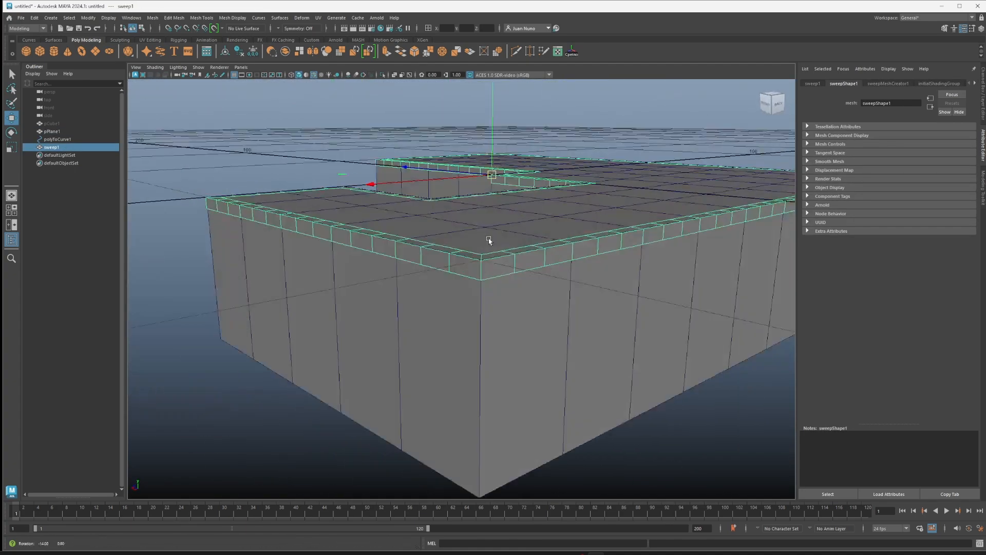
{"action": "scroll", "coordinate": [476, 240], "scroll_direction": "up", "scroll_amount": 10}
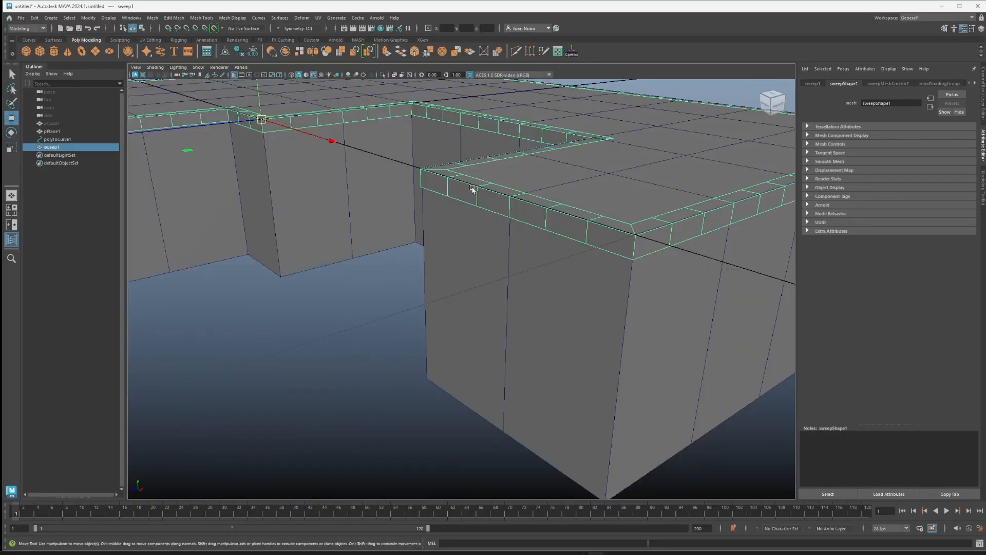
{"action": "left_click_drag", "start_coordinate": [473, 189], "coordinate": [460, 241], "text": "alt"}
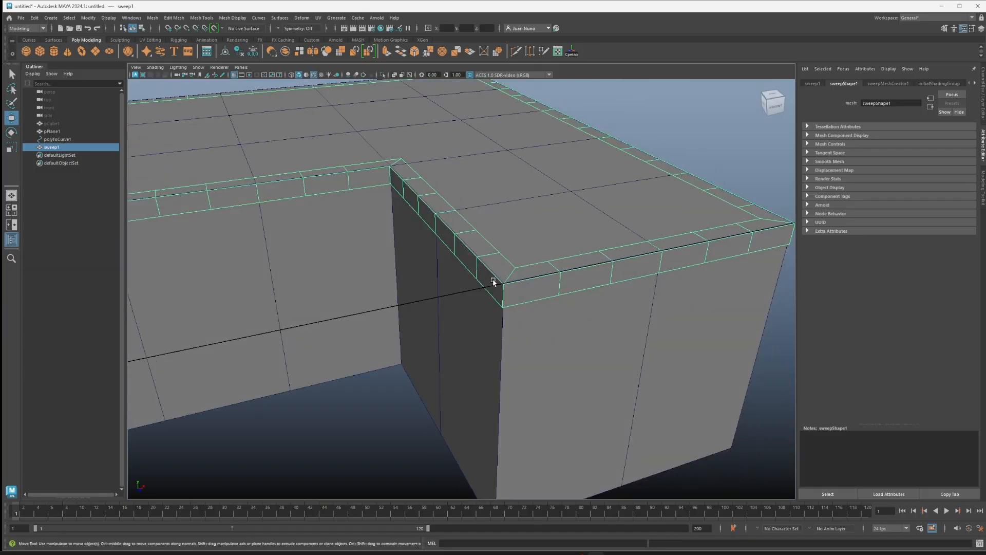
{"action": "left_click_drag", "start_coordinate": [493, 282], "coordinate": [595, 292], "text": "alt"}
{"action": "mouse_move", "coordinate": [414, 237]}
{"action": "left_mouse_down", "text": "alt"}
{"action": "mouse_move", "coordinate": [485, 282]}
{"action": "mouse_move", "coordinate": [328, 255]}
{"action": "mouse_move", "coordinate": [410, 251]}
{"action": "left_mouse_up", "text": "alt"}
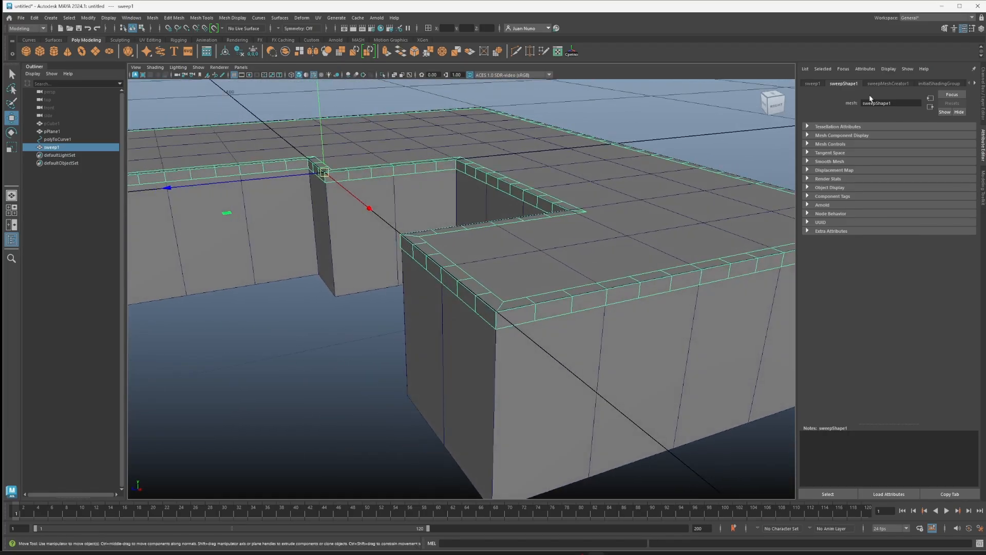
- Switch the selected trim's sweep profile from Arc to Poly
{"action": "left_click", "coordinate": [889, 83]}
{"action": "left_click", "coordinate": [816, 143]}
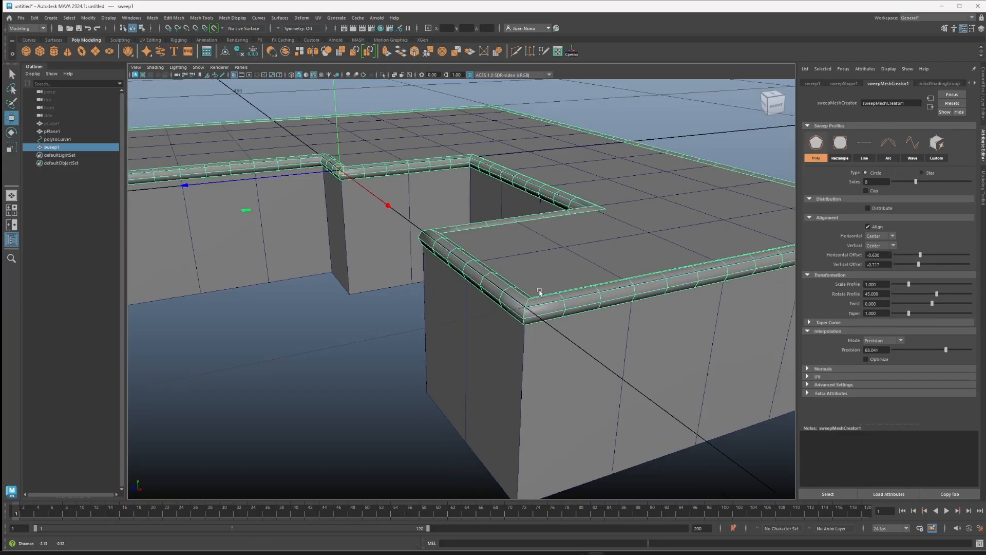
{"action": "left_click_drag", "start_coordinate": [390, 267], "coordinate": [589, 279], "text": "alt"}
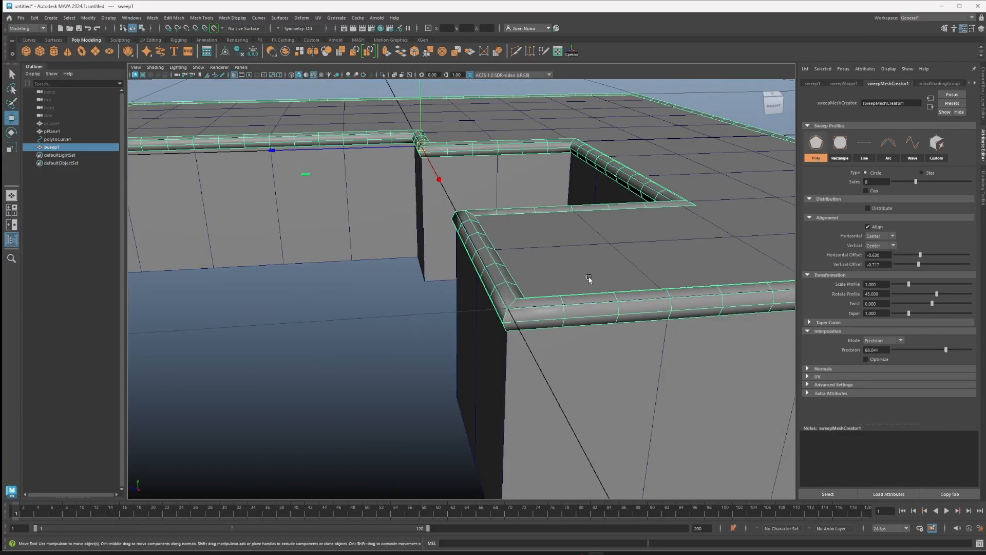
- Enable distribution on the sweep profile and set the number of radial instances to 6
{"action": "left_click", "coordinate": [867, 207]}
{"action": "left_click_drag", "start_coordinate": [661, 252], "coordinate": [561, 257], "text": "alt"}
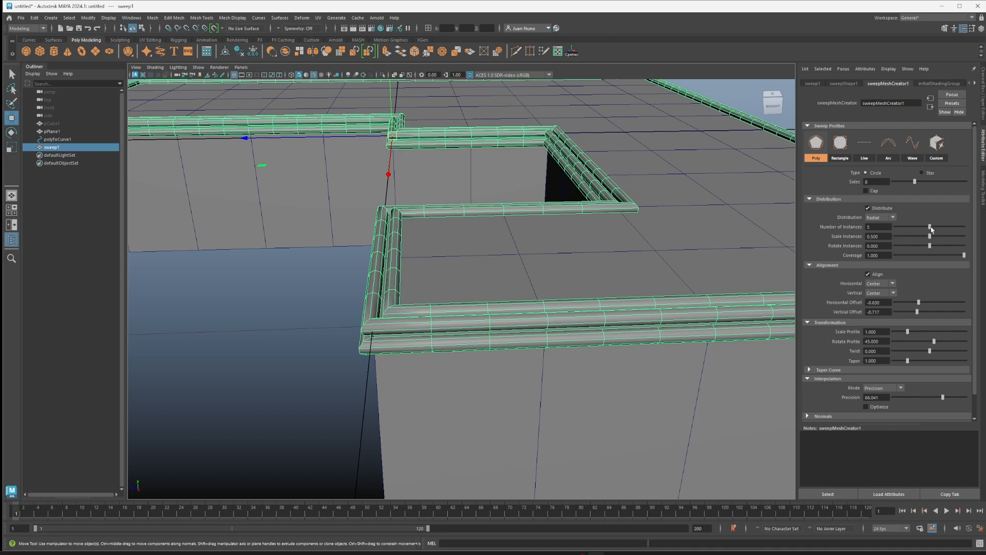
{"action": "left_click_drag", "start_coordinate": [929, 226], "coordinate": [937, 235]}
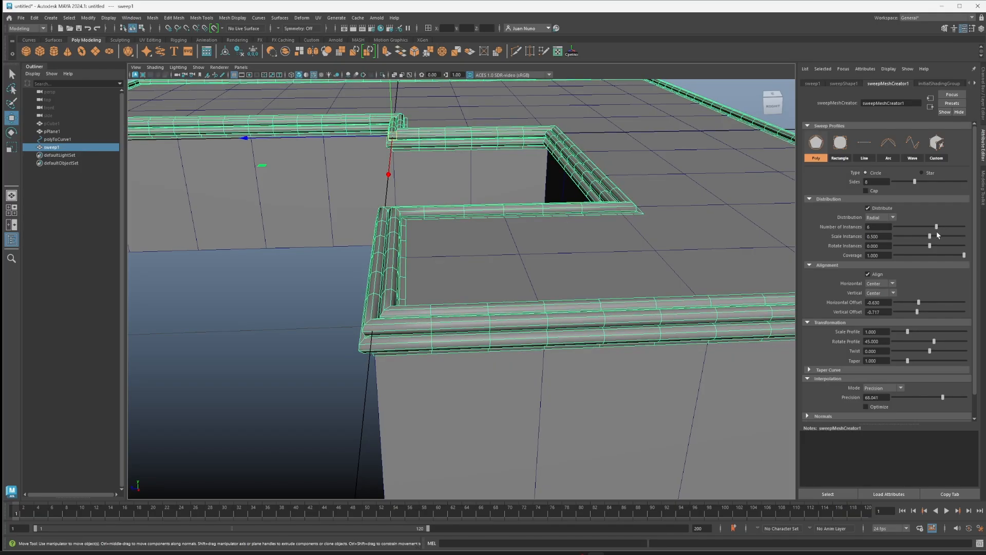
- Set the trim's profile rotation to about -51.429 and taper to about 1.264, and turn off its alignment
{"action": "left_click_drag", "start_coordinate": [615, 266], "coordinate": [525, 271], "text": "alt"}
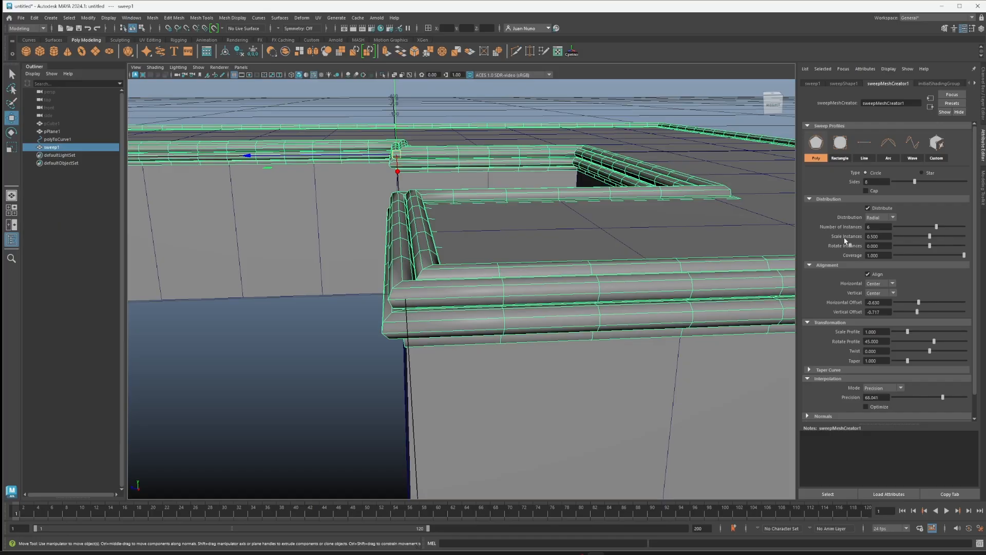
{"action": "left_click_drag", "start_coordinate": [919, 303], "coordinate": [928, 351]}
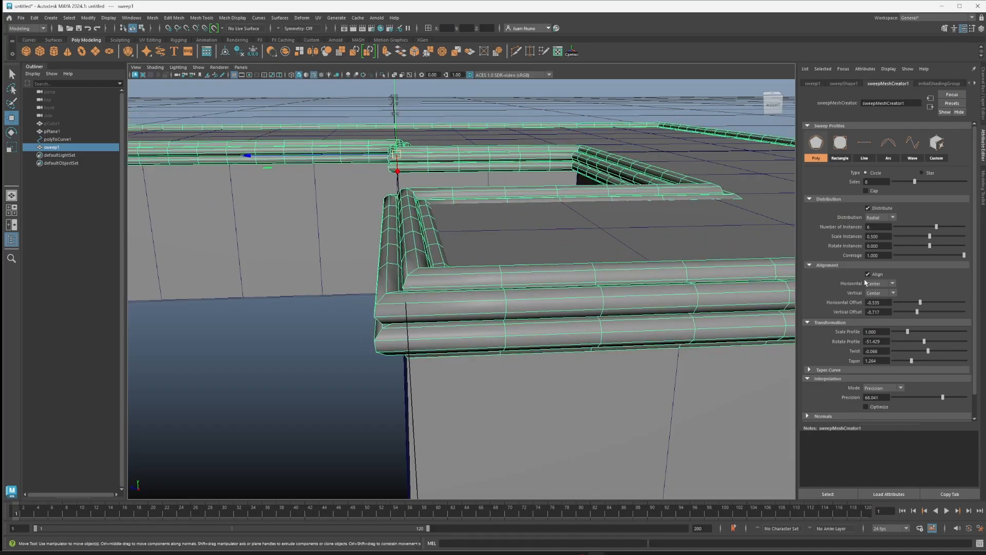
{"action": "left_click", "coordinate": [867, 275]}
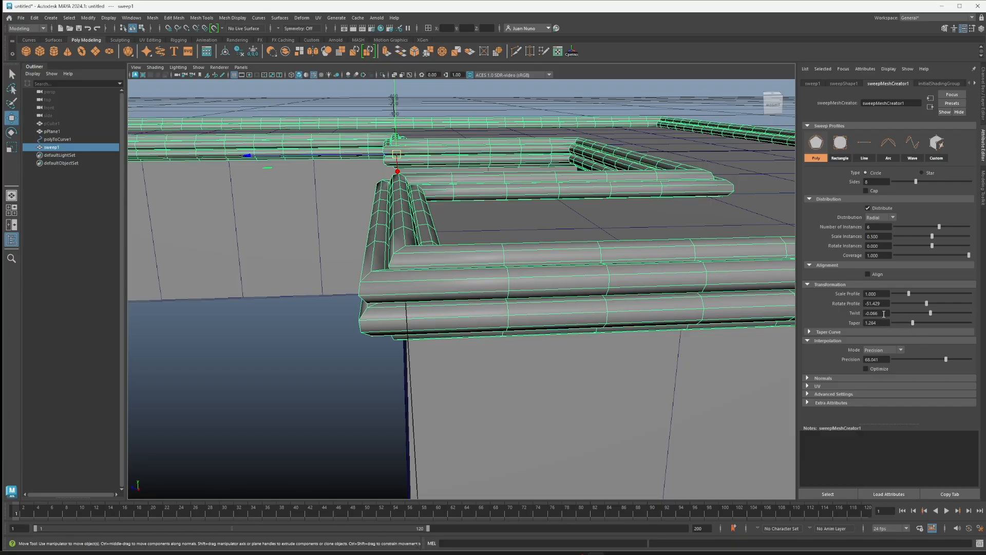
- Twist the trim into a rope, trying a twist of 50 before using about 24.289, with interpolation precision about 75.258
{"action": "left_click_drag", "start_coordinate": [884, 314], "coordinate": [845, 313]}
{"action": "type", "text": "50"}
{"action": "key", "text": "Return"}
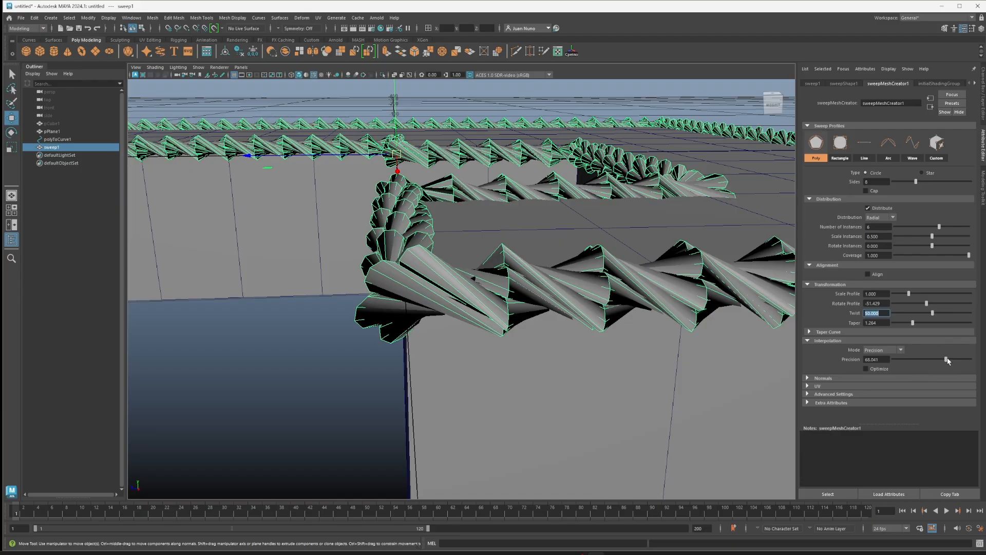
{"action": "left_click_drag", "start_coordinate": [948, 361], "coordinate": [951, 361]}
{"action": "left_click_drag", "start_coordinate": [936, 316], "coordinate": [912, 317]}
{"action": "scroll", "coordinate": [367, 274], "scroll_direction": "down", "scroll_amount": 3}
{"action": "left_click_drag", "start_coordinate": [367, 274], "coordinate": [569, 322], "text": "alt"}
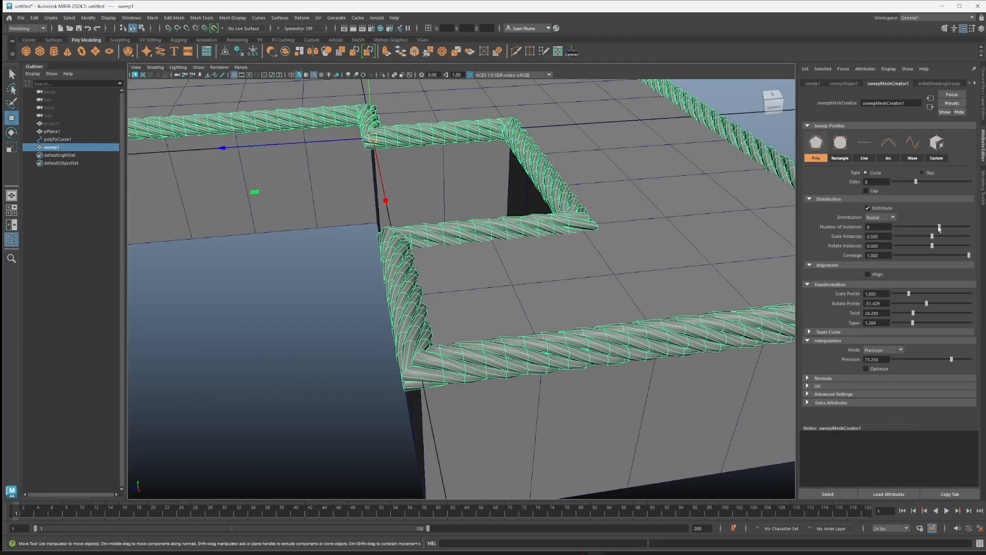
- Reduce the rope trim to 3 radial instances and scale the instances to about 0.375
{"action": "left_click_drag", "start_coordinate": [939, 227], "coordinate": [915, 227]}
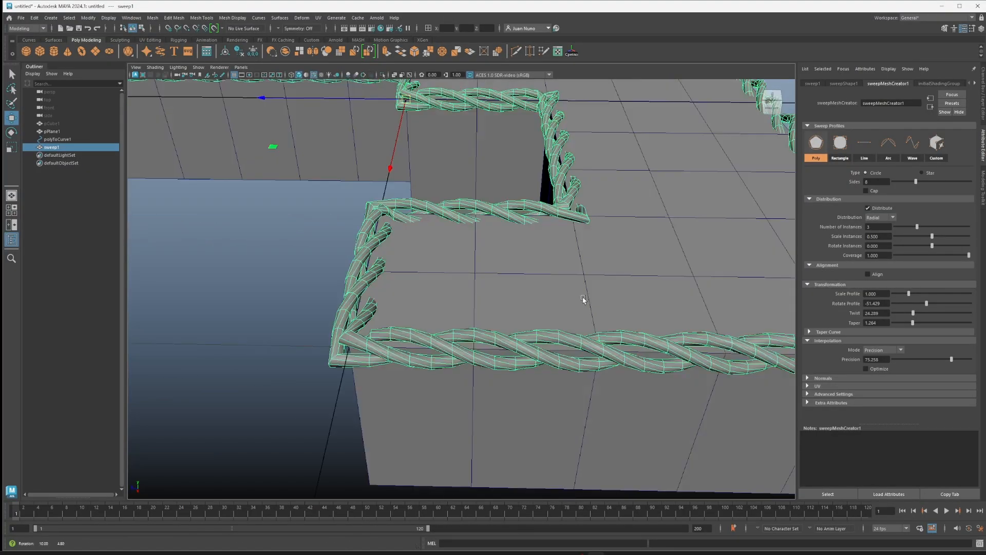
{"action": "mouse_move", "coordinate": [584, 301]}
{"action": "left_mouse_down", "text": "alt"}
{"action": "mouse_move", "coordinate": [528, 273]}
{"action": "mouse_move", "coordinate": [561, 304]}
{"action": "mouse_move", "coordinate": [573, 287]}
{"action": "mouse_move", "coordinate": [585, 293]}
{"action": "left_mouse_up", "text": "alt"}
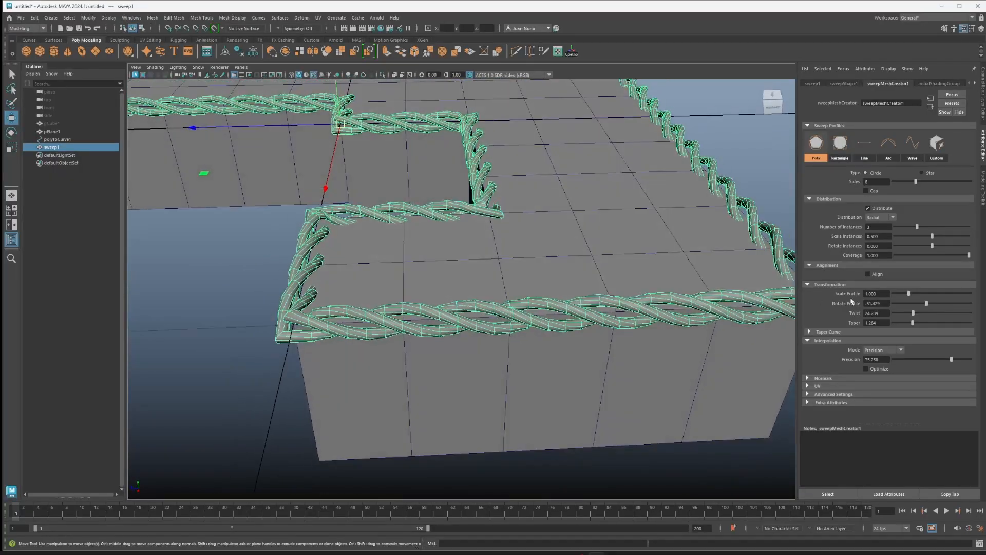
{"action": "left_click_drag", "start_coordinate": [931, 241], "coordinate": [922, 241]}
{"action": "left_click_drag", "start_coordinate": [462, 277], "coordinate": [499, 292], "text": "alt"}
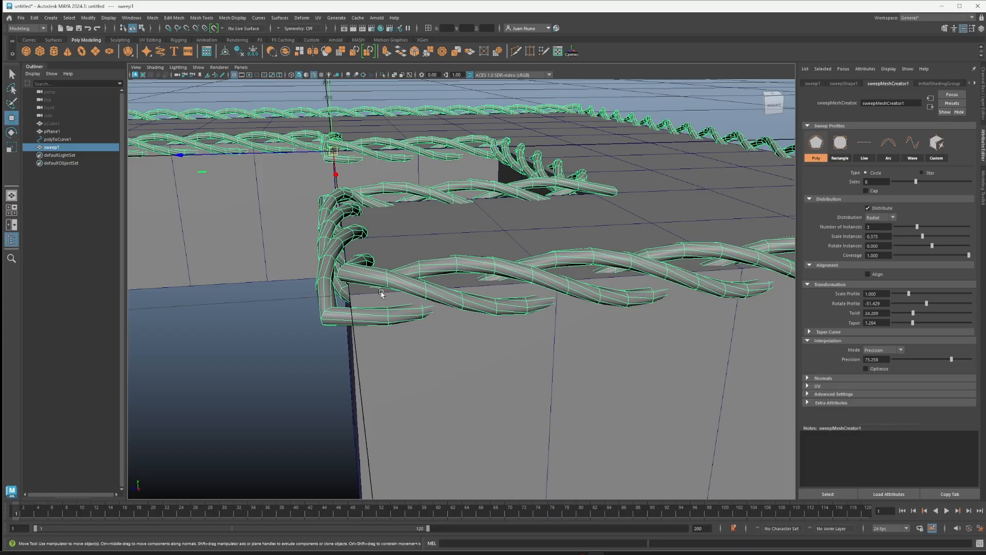
- Select the extruded block together with its curve and rope trim, and delete them all
{"action": "scroll", "coordinate": [382, 293], "scroll_direction": "down", "scroll_amount": 12}
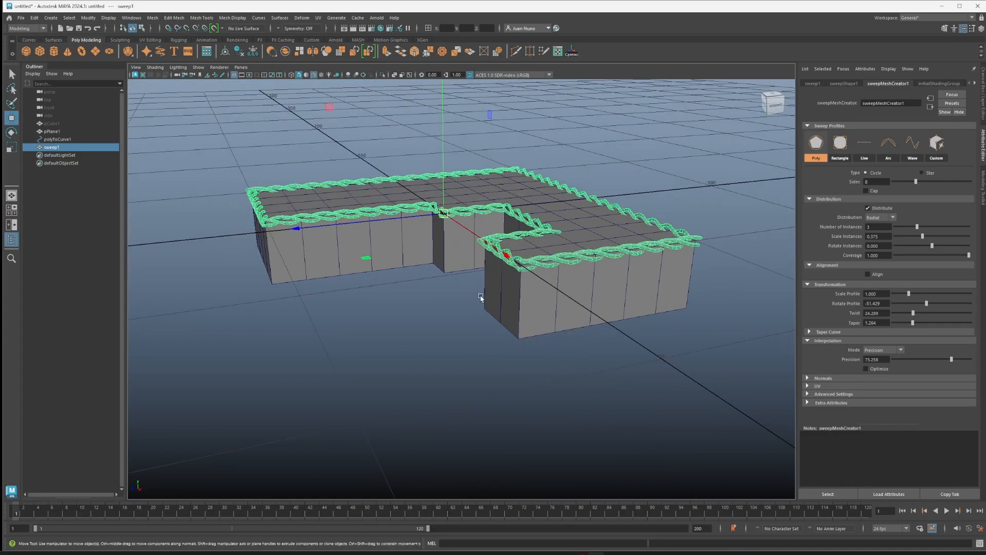
{"action": "left_click", "coordinate": [629, 236]}
{"action": "left_click_drag", "start_coordinate": [732, 149], "coordinate": [415, 348]}
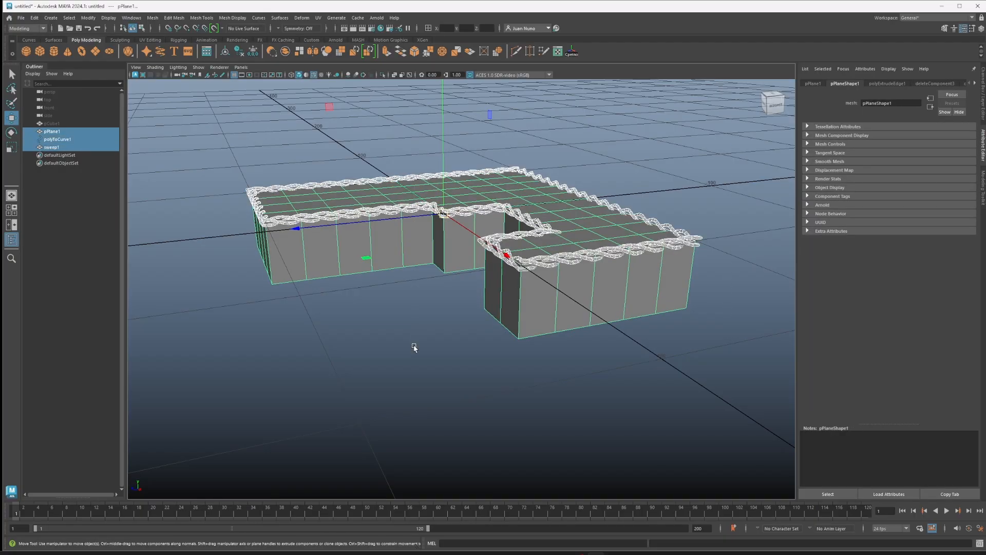
{"action": "key", "text": "Delete"}
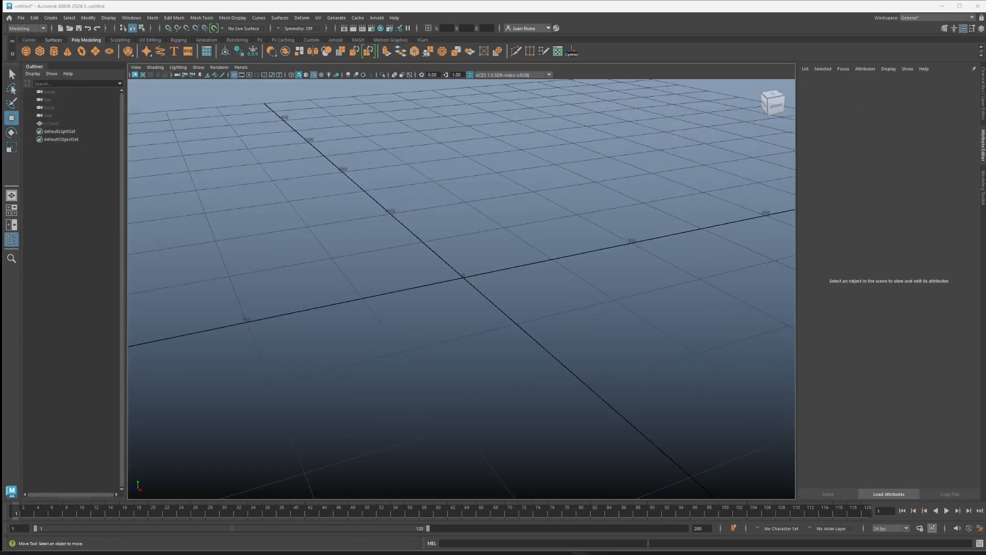
- Select the hidden cube and make it visible again
{"action": "left_click", "coordinate": [53, 124]}
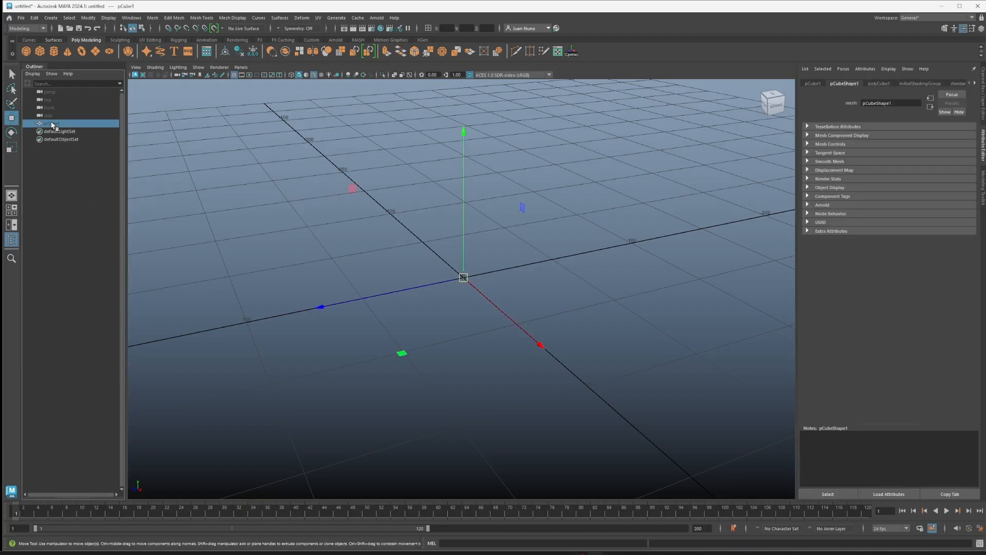
{"action": "key", "text": "shift+h"}
{"action": "left_click_drag", "start_coordinate": [374, 259], "coordinate": [443, 228], "text": "alt"}
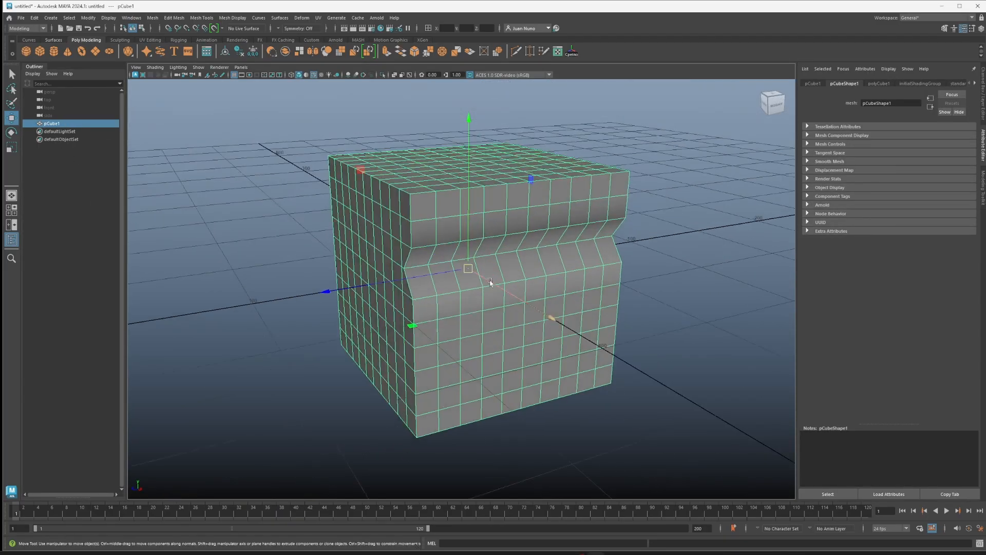
- Select a connected edge path running across the cube's top, down its grooved front face and sideways along a lower row
{"action": "left_click_drag", "start_coordinate": [374, 213], "coordinate": [421, 247], "text": "alt"}
{"action": "scroll", "coordinate": [421, 247], "scroll_direction": "up", "scroll_amount": 4}
{"action": "right_click_drag", "start_coordinate": [435, 166], "coordinate": [433, 138]}
{"action": "left_click_drag", "start_coordinate": [449, 216], "coordinate": [430, 330], "text": "alt"}
{"action": "double_click", "coordinate": [429, 332], "text": "shift"}
{"action": "double_click", "coordinate": [639, 315], "text": "shift"}
{"action": "scroll", "coordinate": [508, 337], "scroll_direction": "down", "scroll_amount": 4}
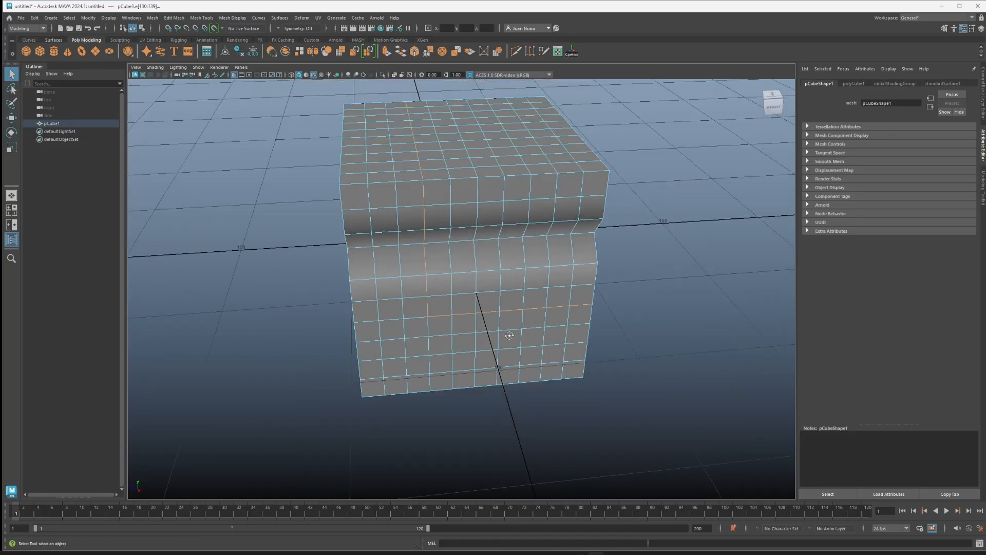
{"action": "left_click_drag", "start_coordinate": [508, 337], "coordinate": [488, 286], "text": "alt"}
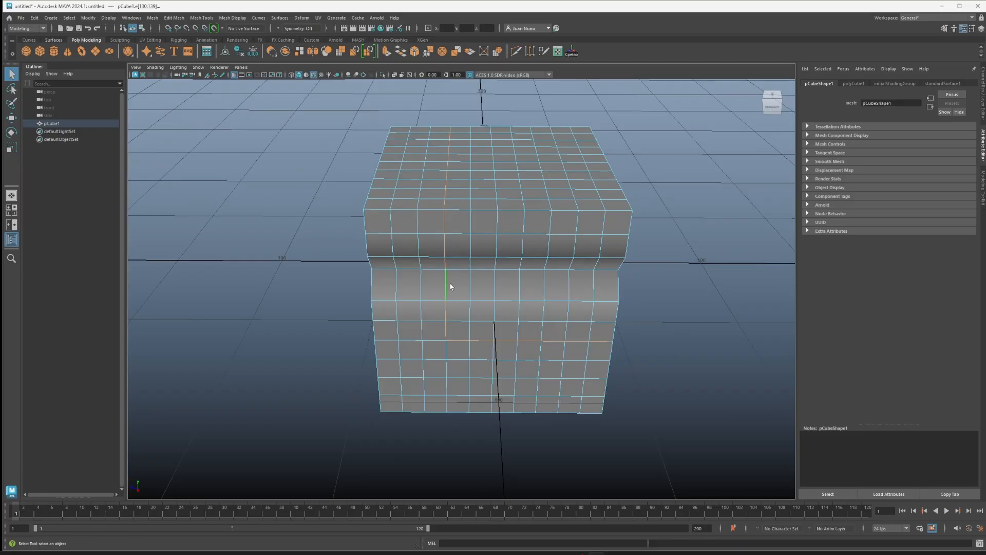
{"action": "left_click_drag", "start_coordinate": [442, 160], "coordinate": [455, 299], "text": "alt"}
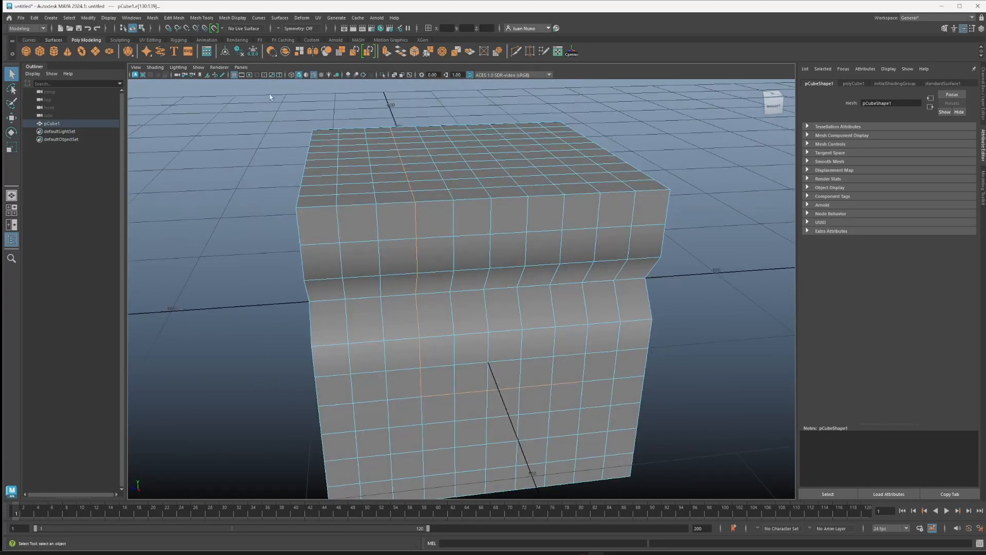
- Convert the selected cube edges to a curve with the Poly to Curve options
{"action": "double_click", "coordinate": [572, 52]}
{"action": "left_click", "coordinate": [246, 336]}
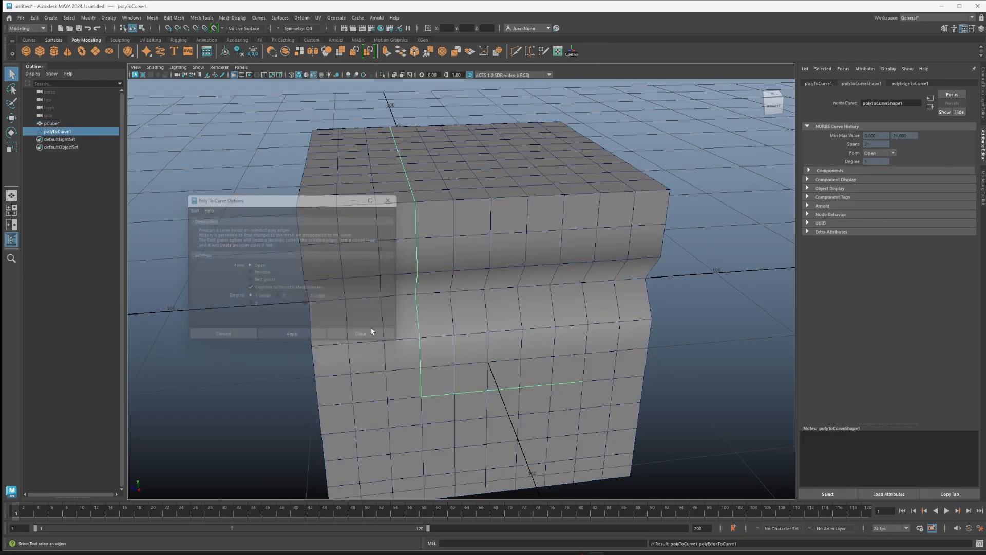
{"action": "left_click_drag", "start_coordinate": [375, 330], "coordinate": [416, 253], "text": "alt"}
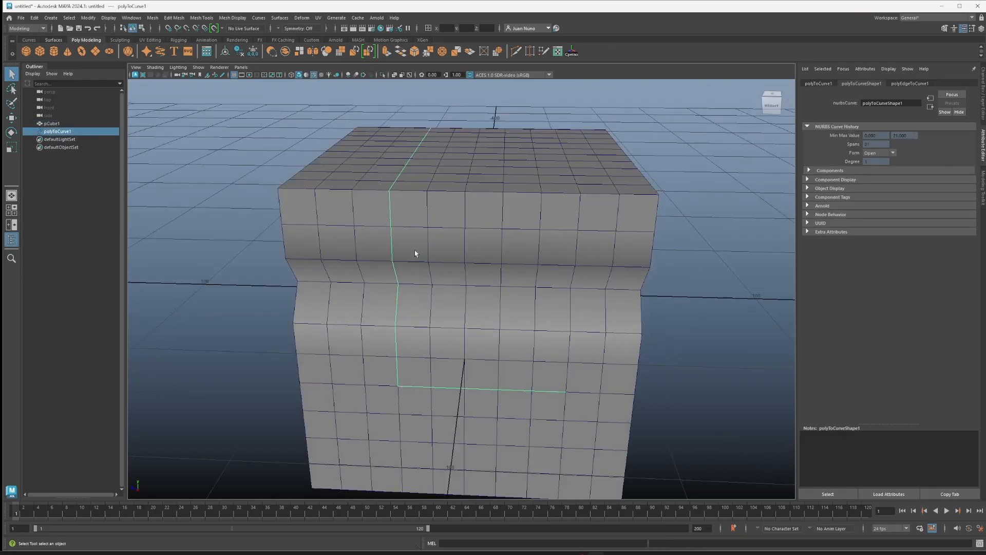
- Create a sweep mesh along the new curve on the cube
{"action": "left_click", "coordinate": [51, 18]}
{"action": "left_click", "coordinate": [79, 91]}
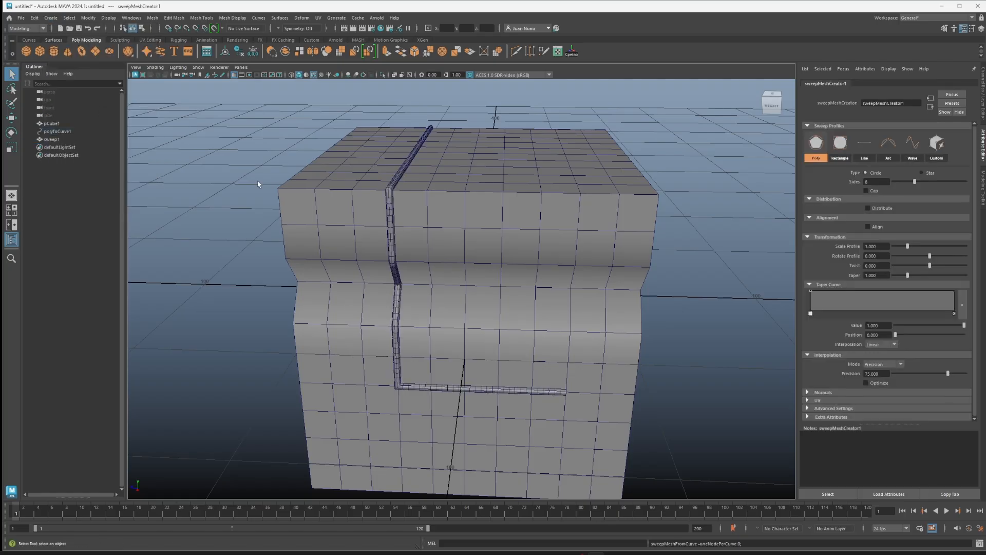
{"action": "left_click_drag", "start_coordinate": [308, 231], "coordinate": [412, 257], "text": "alt"}
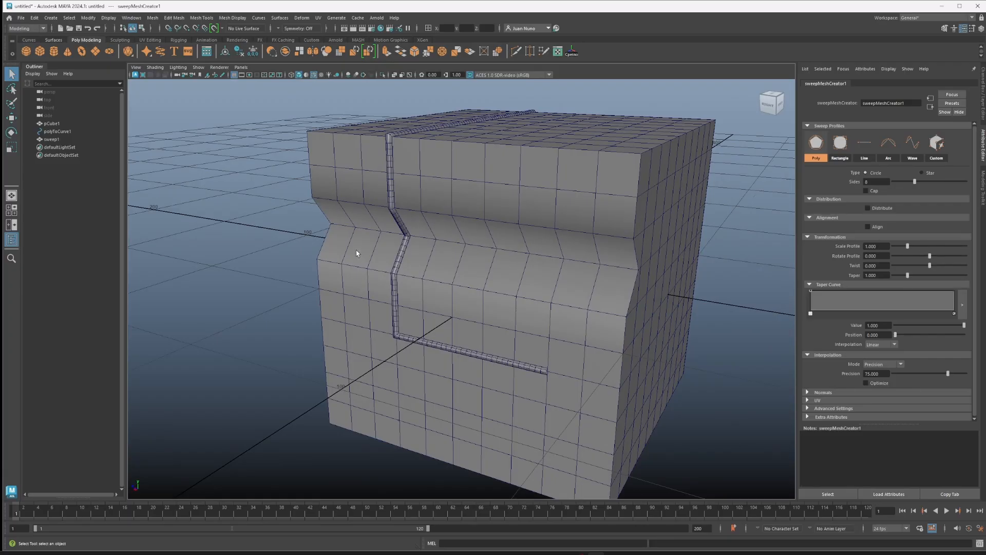
{"action": "left_click_drag", "start_coordinate": [356, 251], "coordinate": [382, 232], "text": "alt"}
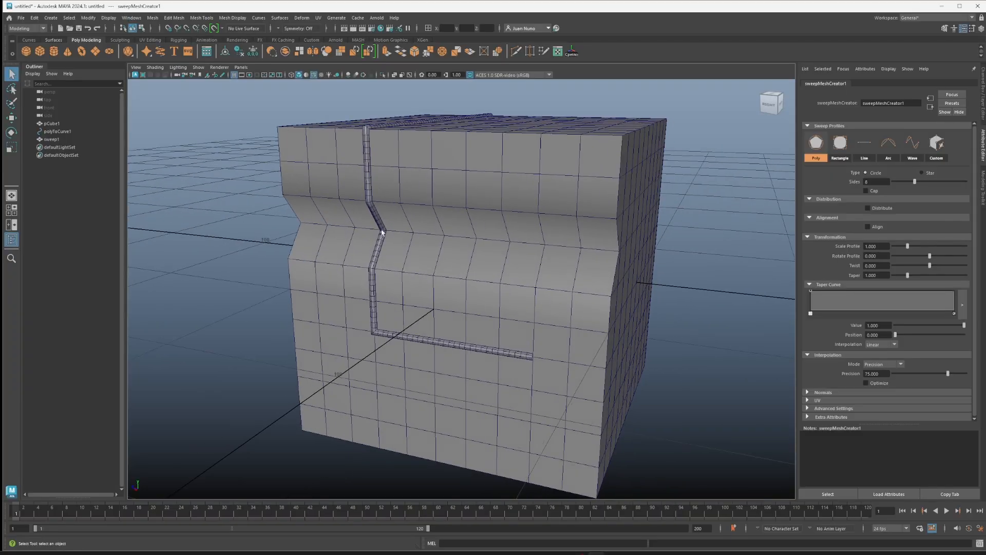
- Examine how the swept strip follows the cube's front groove, selecting a cube edge in the groove beside it
{"action": "left_click_drag", "start_coordinate": [464, 200], "coordinate": [420, 228], "text": "alt"}
{"action": "scroll", "coordinate": [447, 170], "scroll_direction": "up", "scroll_amount": 5}
{"action": "left_click", "coordinate": [461, 209]}
{"action": "key", "text": "w"}
{"action": "right_click_drag", "start_coordinate": [420, 227], "coordinate": [422, 204]}
{"action": "key", "text": "q"}
{"action": "left_click", "coordinate": [459, 243]}
{"action": "left_click_drag", "start_coordinate": [460, 246], "coordinate": [525, 247], "text": "alt"}
{"action": "key", "text": "w"}
{"action": "left_click_drag", "start_coordinate": [475, 222], "coordinate": [457, 282], "text": "alt"}
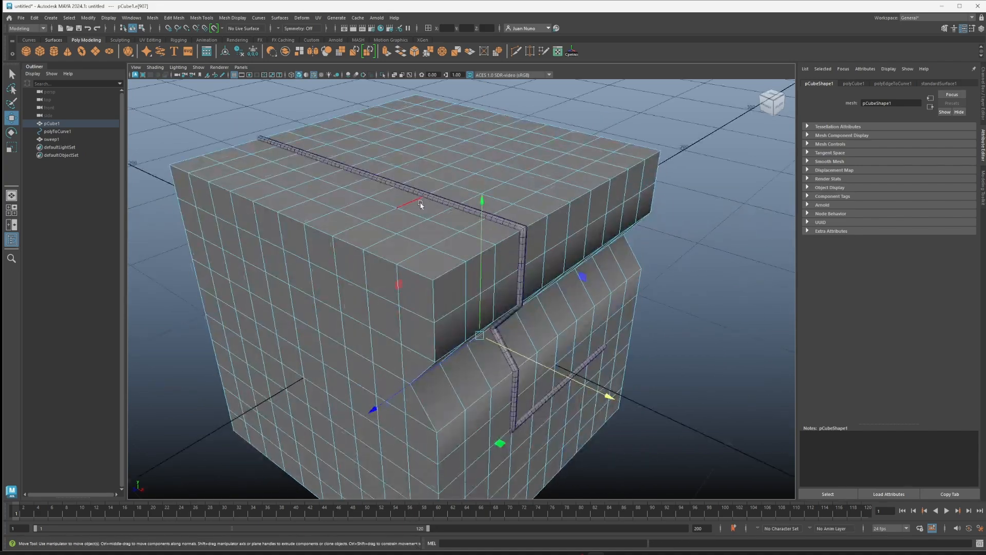
{"action": "left_click", "coordinate": [420, 203]}
{"action": "left_click_drag", "start_coordinate": [410, 164], "coordinate": [439, 254]}
- Return to object selection, select the swept strip, switch its profile to Rectangle and inspect its lower corner
{"action": "right_click_drag", "start_coordinate": [436, 237], "coordinate": [452, 230]}
{"action": "left_click", "coordinate": [439, 234]}
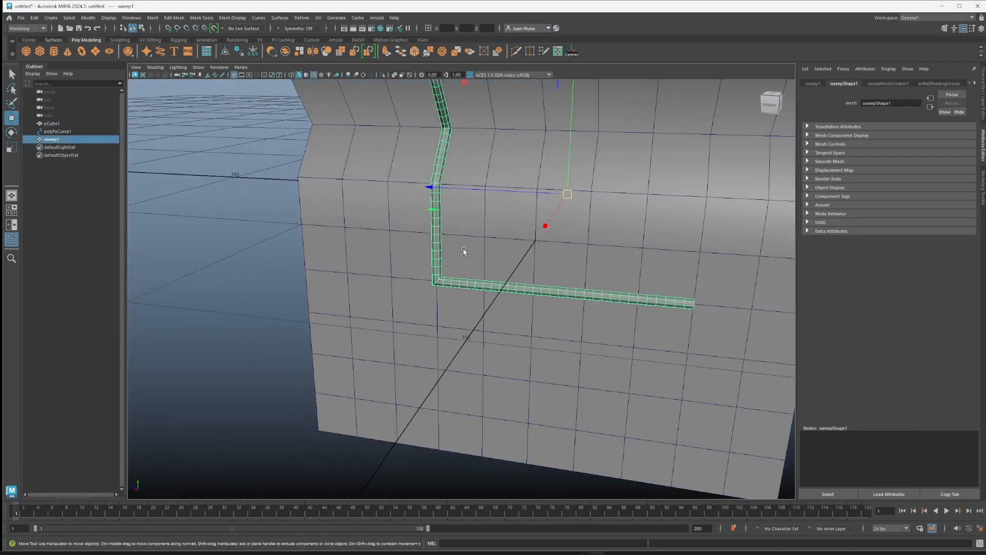
{"action": "middle_click_drag", "start_coordinate": [502, 172], "coordinate": [482, 285], "text": "alt"}
{"action": "left_click_drag", "start_coordinate": [482, 286], "coordinate": [437, 234], "text": "alt"}
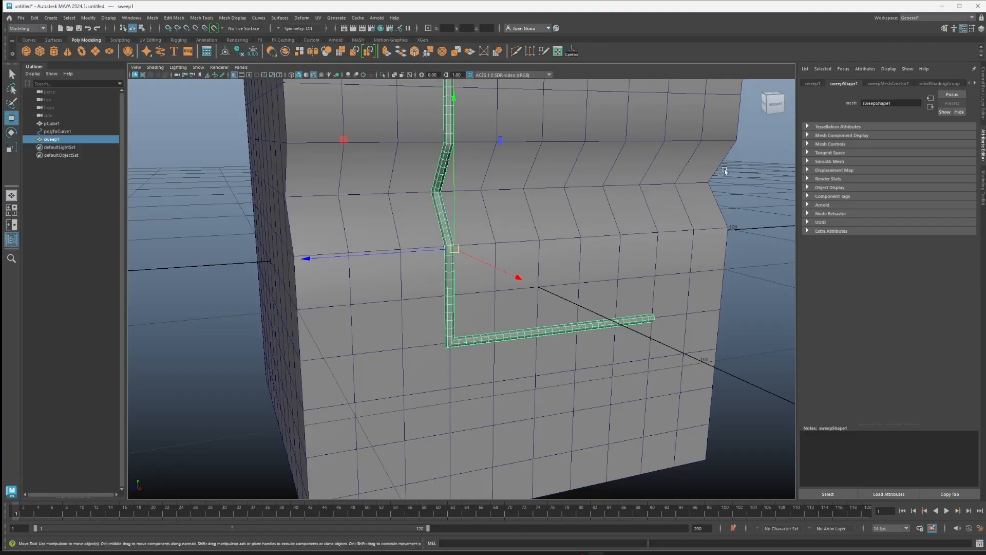
{"action": "left_click", "coordinate": [888, 83]}
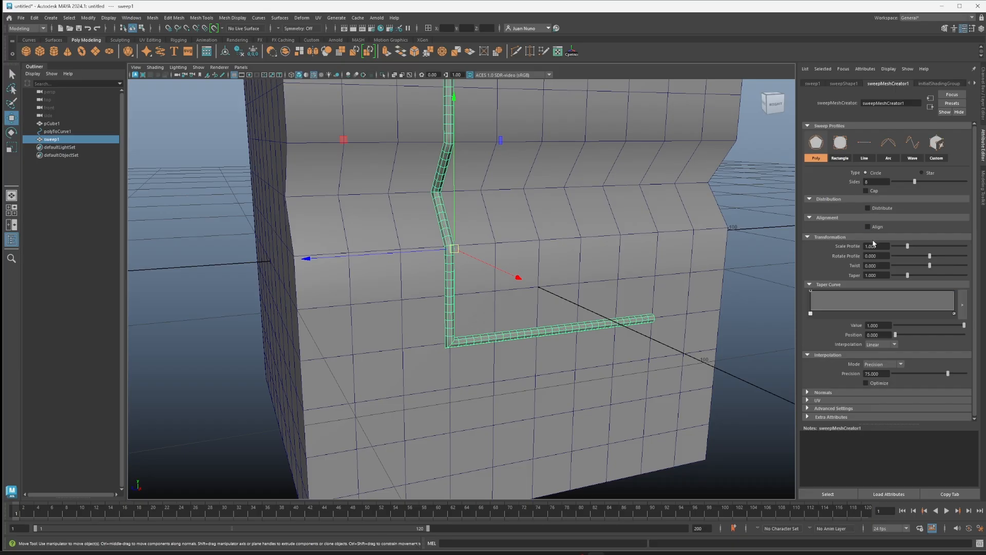
{"action": "left_click", "coordinate": [839, 143]}
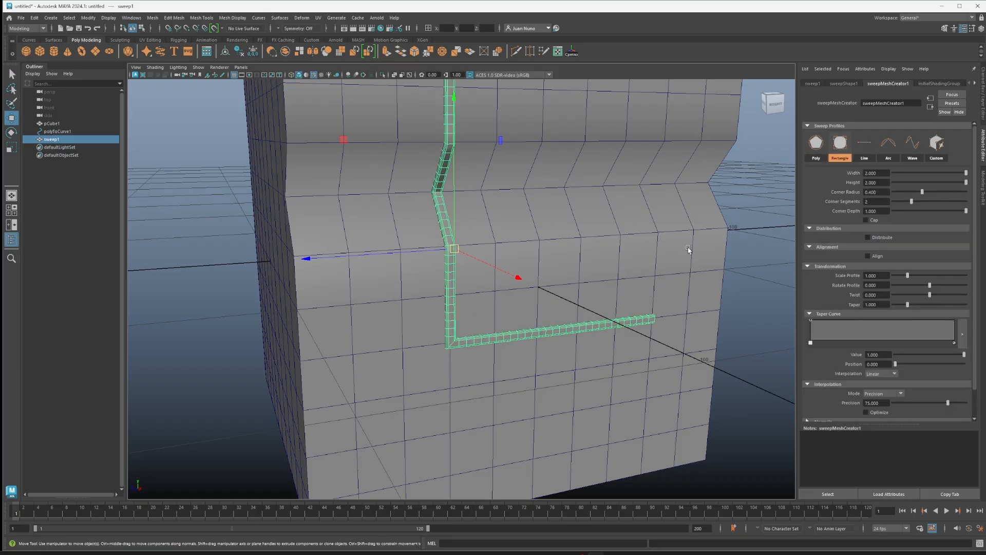
{"action": "scroll", "coordinate": [442, 296], "scroll_direction": "up", "scroll_amount": 6}
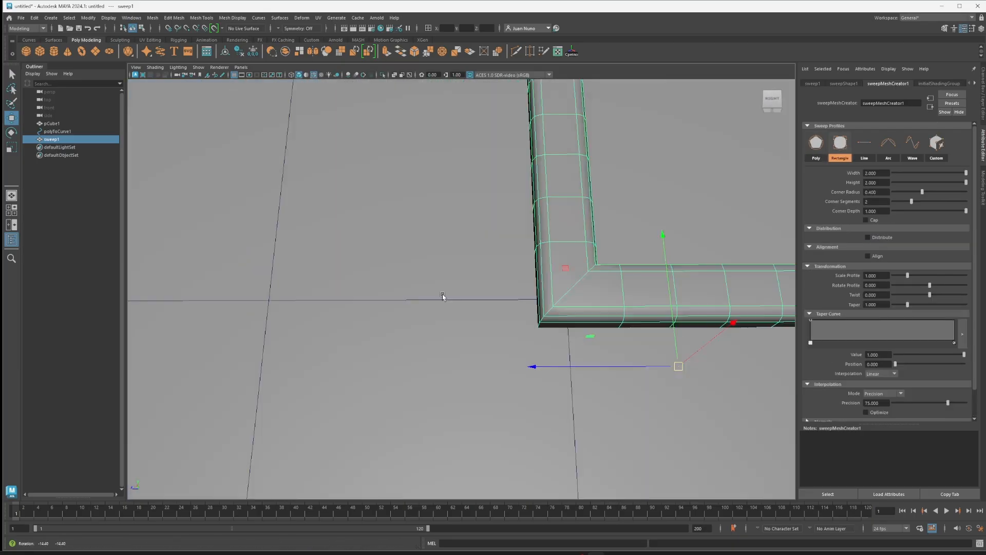
{"action": "left_click_drag", "start_coordinate": [443, 296], "coordinate": [427, 268], "text": "alt"}
{"action": "left_click_drag", "start_coordinate": [589, 289], "coordinate": [578, 309], "text": "alt"}
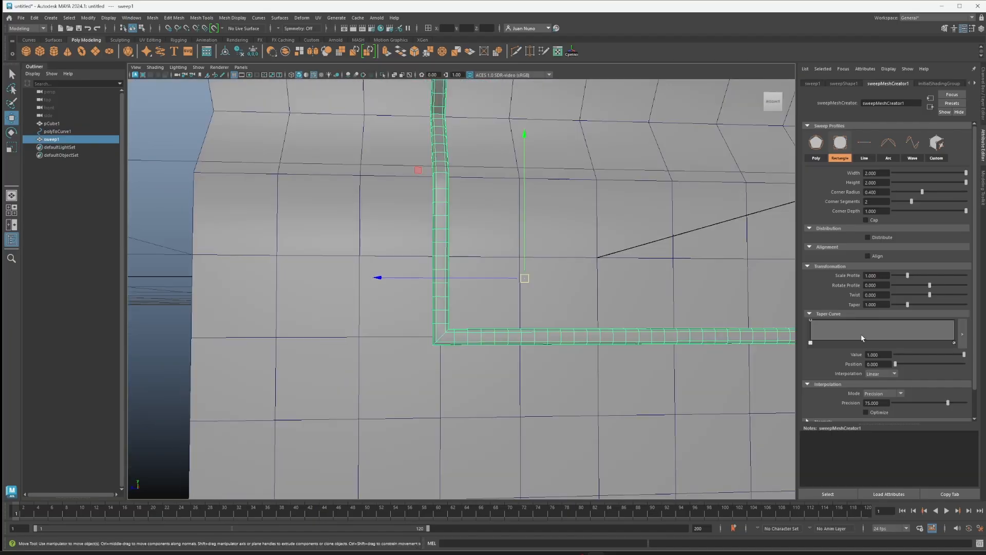
{"action": "left_click_drag", "start_coordinate": [546, 265], "coordinate": [542, 298], "text": "alt"}
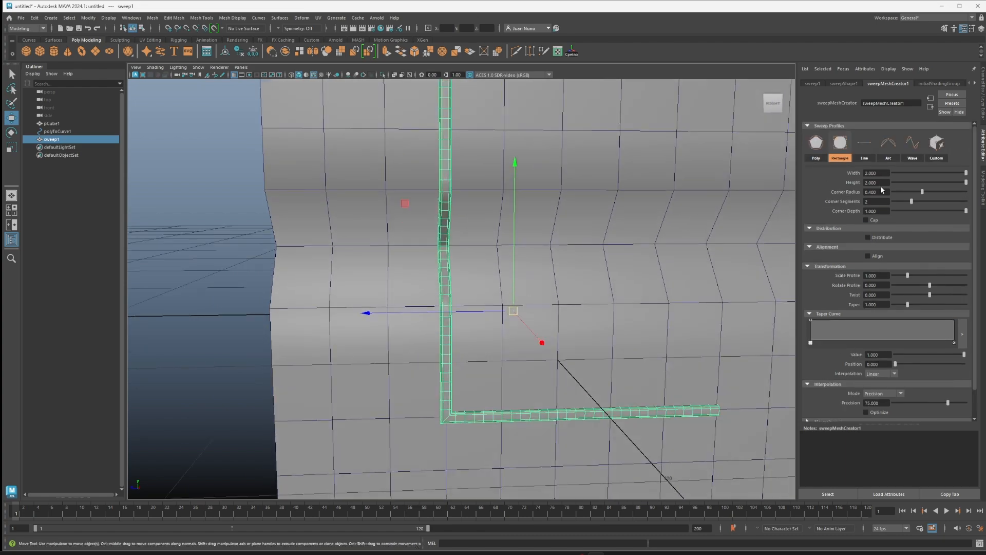
- Enable distribution on the strip's rectangular profile and set the distribution type to Linear
{"action": "left_click", "coordinate": [868, 238]}
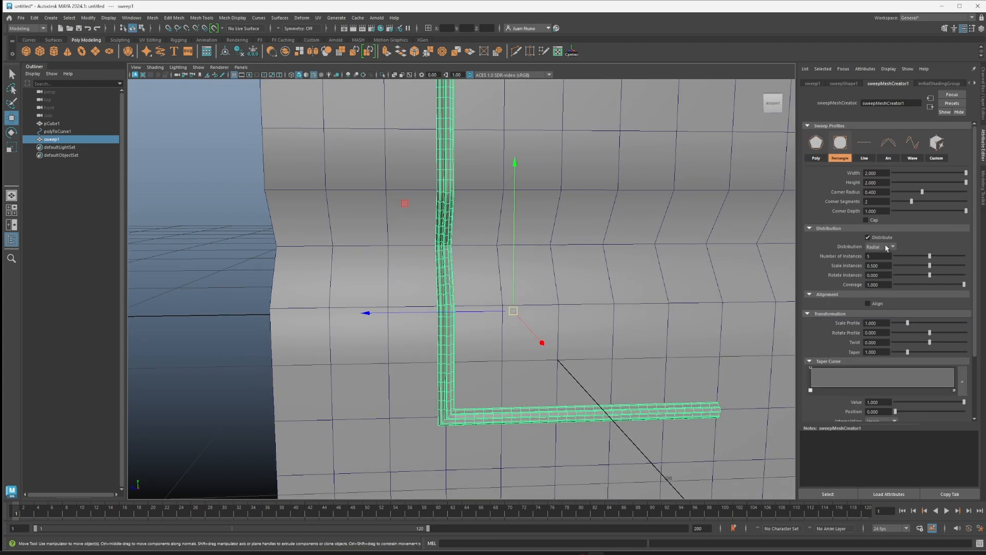
{"action": "scroll", "coordinate": [522, 341], "scroll_direction": "up", "scroll_amount": 5}
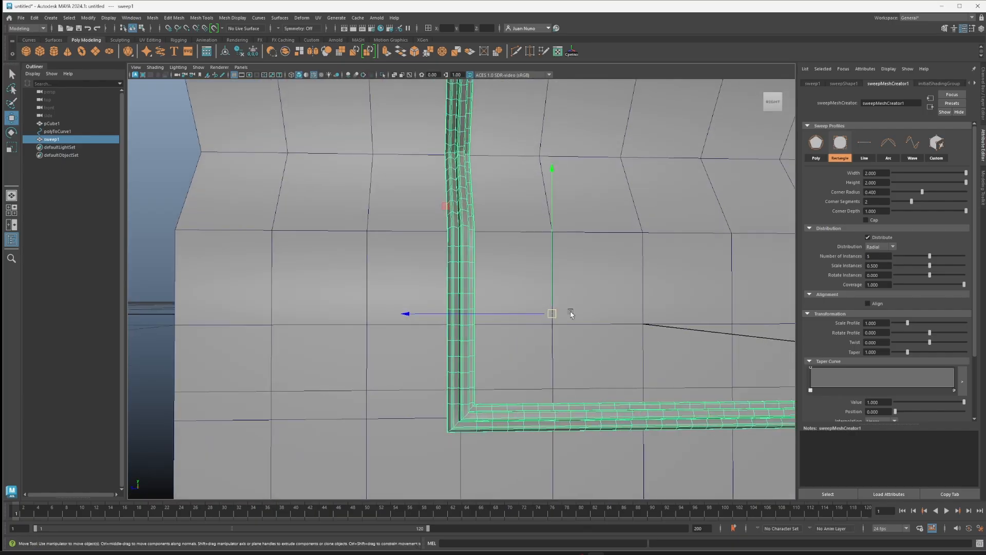
{"action": "left_click", "coordinate": [878, 247]}
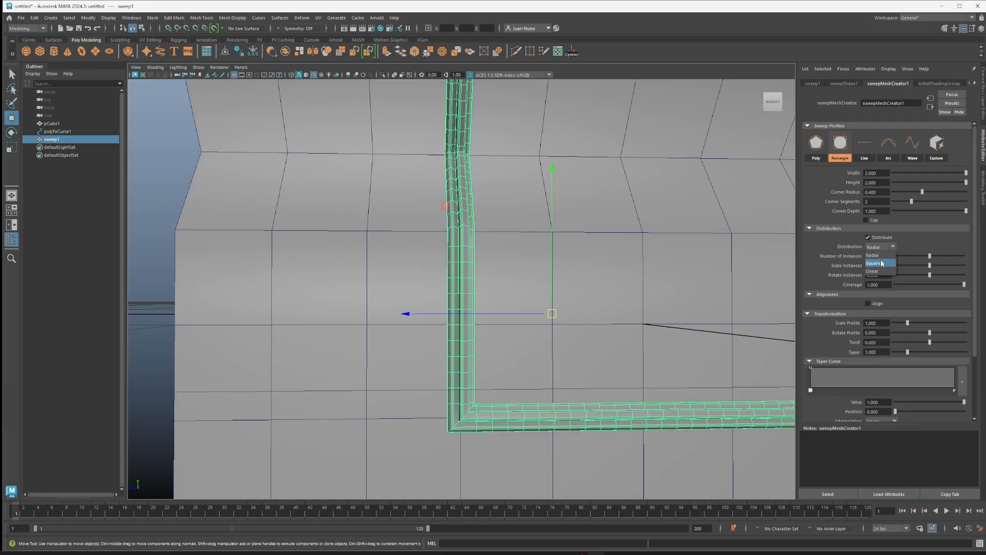
{"action": "left_click", "coordinate": [880, 270]}
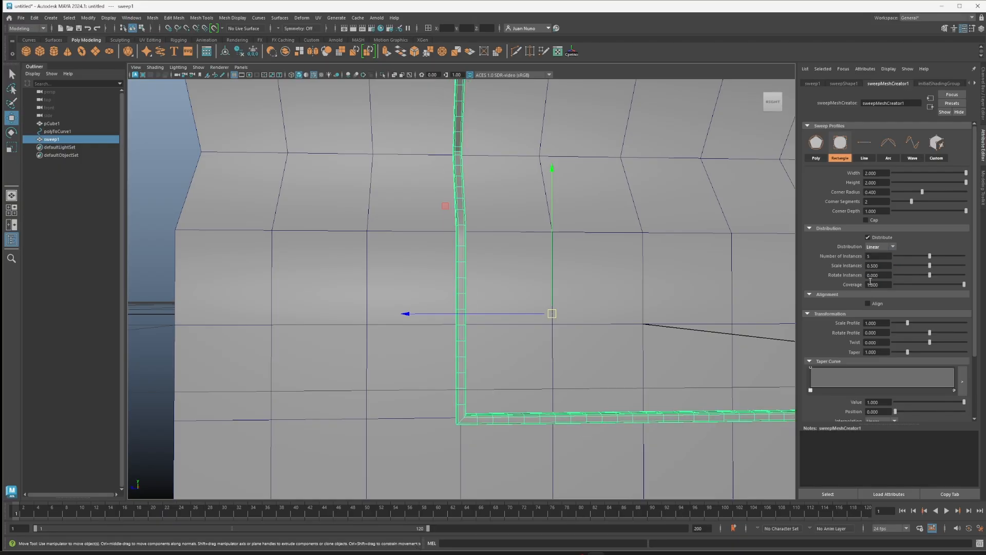
{"action": "left_click_drag", "start_coordinate": [488, 329], "coordinate": [446, 342], "text": "alt"}
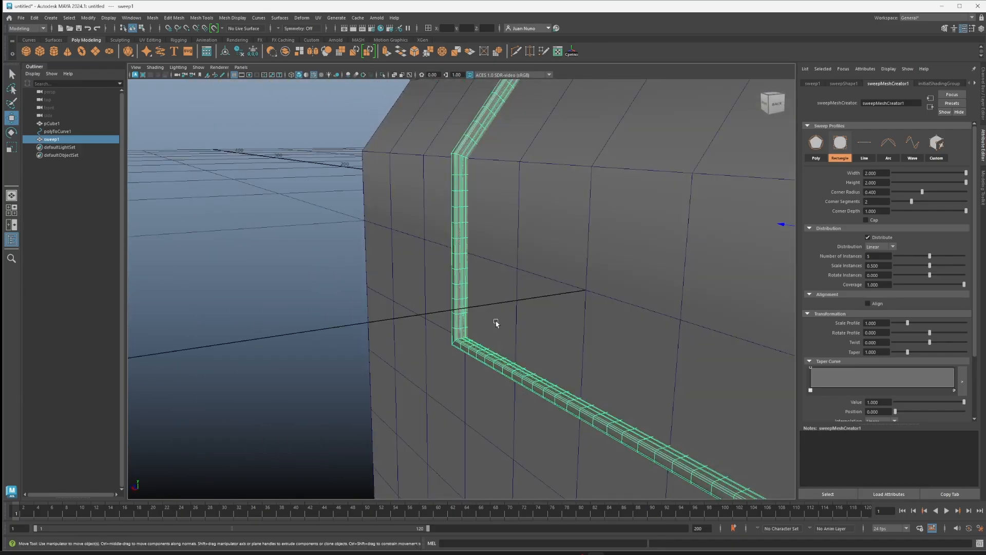
{"action": "left_click_drag", "start_coordinate": [496, 323], "coordinate": [515, 308], "text": "alt"}
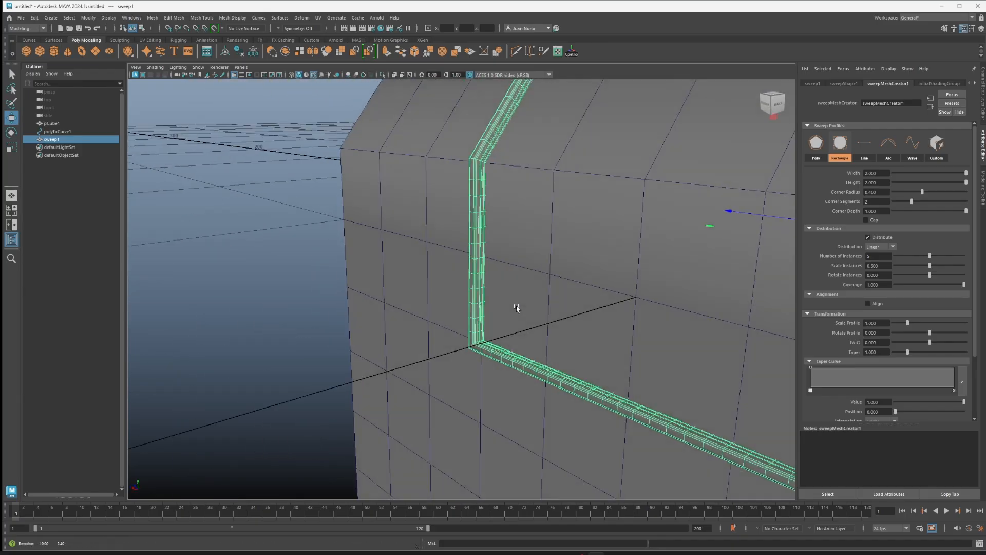
- Set the strip's Rotate Profile to 90 and reduce its Scale Instances to about 0.23
{"action": "left_click", "coordinate": [883, 332]}
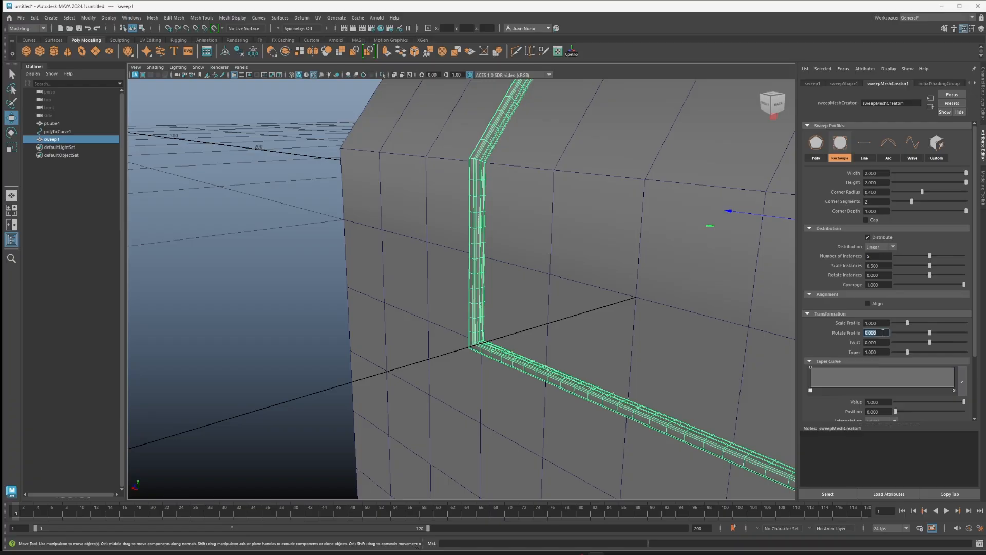
{"action": "type", "text": "90"}
{"action": "key", "text": "Return"}
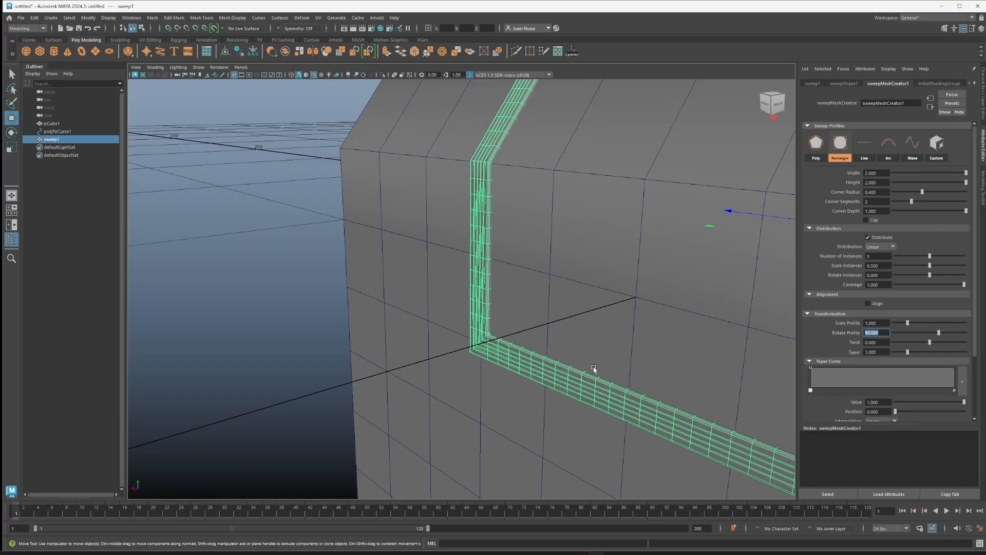
{"action": "left_click", "coordinate": [765, 106]}
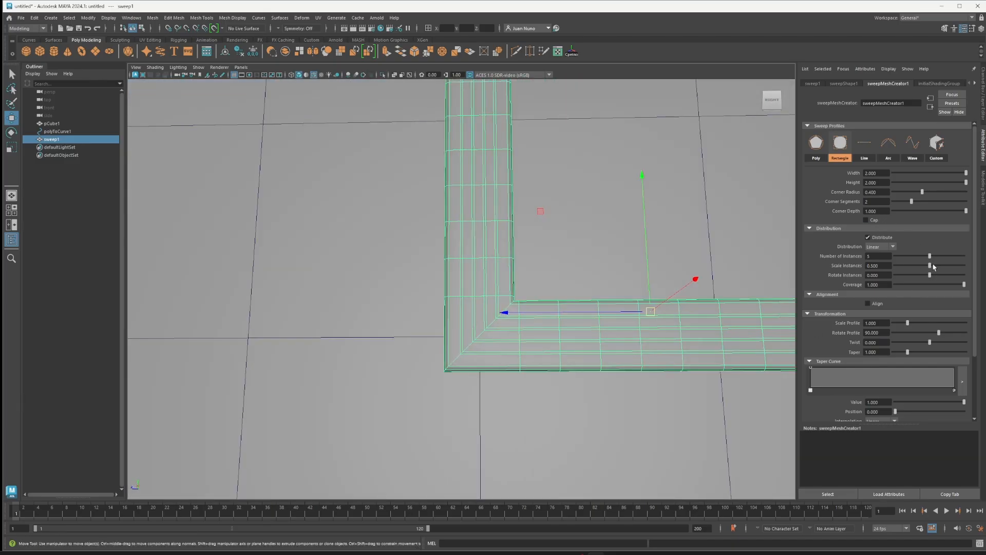
{"action": "left_click_drag", "start_coordinate": [933, 267], "coordinate": [911, 269]}
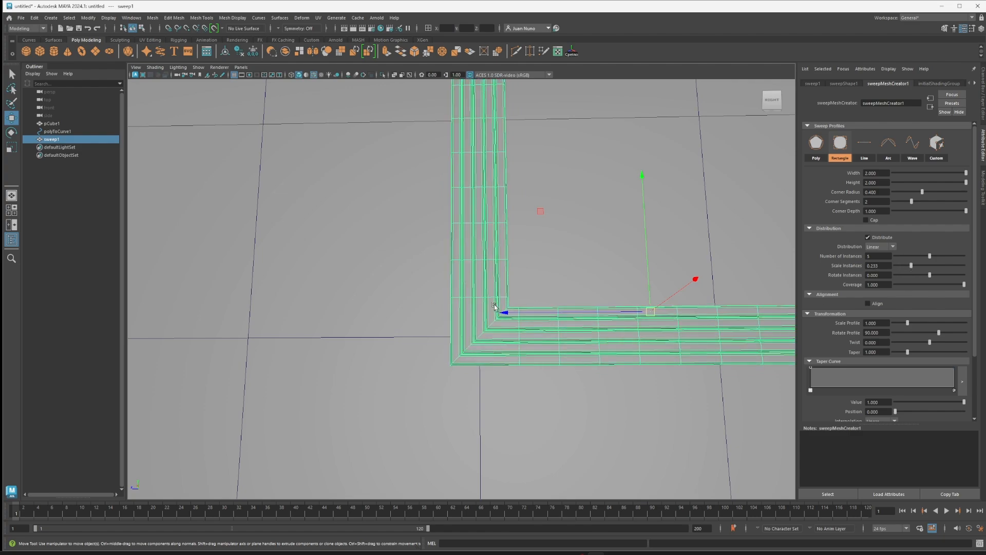
- Deselect the strip and examine how its parallel instances meet at the lower corner and run across the cube's top
{"action": "right_click_drag", "start_coordinate": [495, 306], "coordinate": [412, 306], "text": "alt"}
{"action": "left_click_drag", "start_coordinate": [411, 306], "coordinate": [436, 220], "text": "alt"}
{"action": "left_click", "coordinate": [711, 328]}
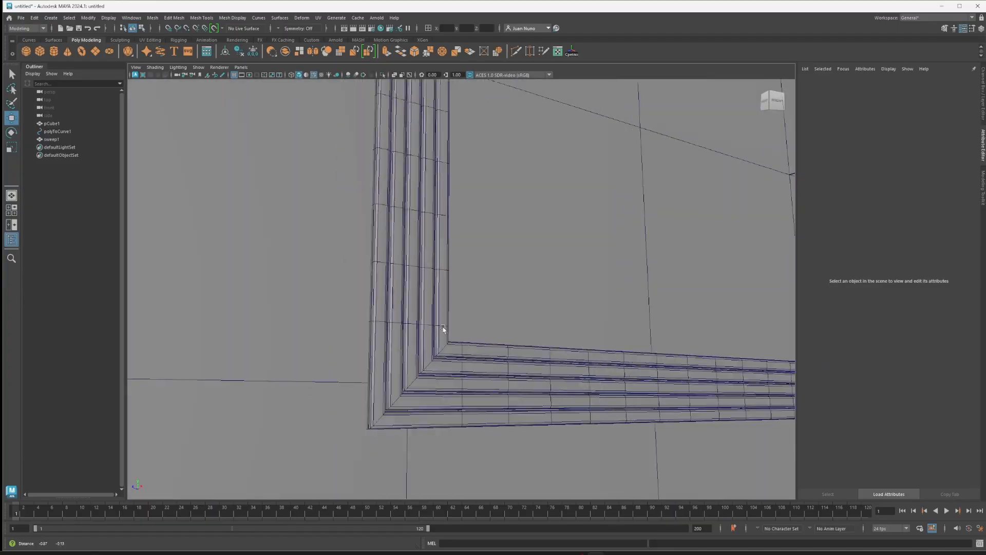
{"action": "scroll", "coordinate": [469, 319], "scroll_direction": "up", "scroll_amount": 3}
{"action": "scroll", "coordinate": [475, 341], "scroll_direction": "down", "scroll_amount": 5}
{"action": "scroll", "coordinate": [465, 314], "scroll_direction": "up", "scroll_amount": 5}
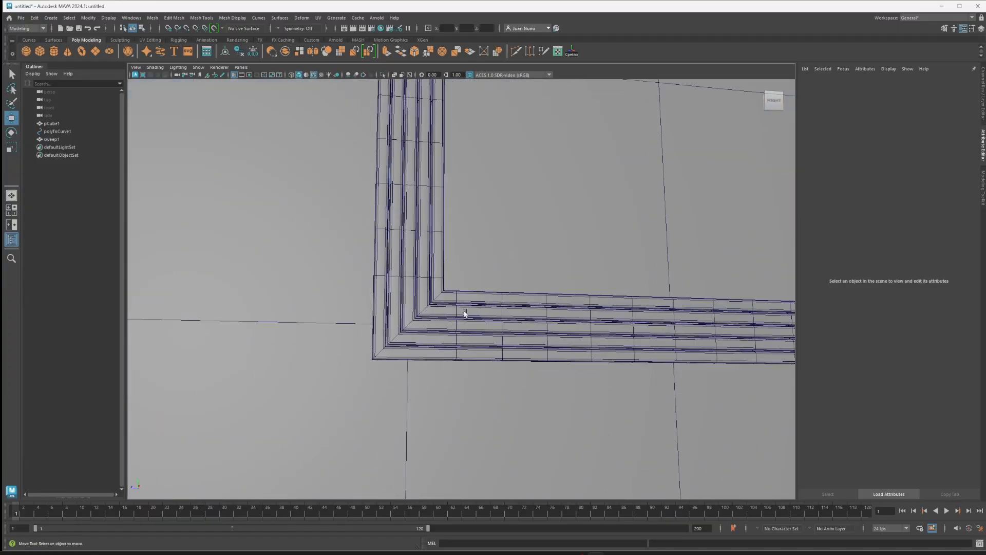
{"action": "scroll", "coordinate": [468, 330], "scroll_direction": "down", "scroll_amount": 3}
{"action": "left_click_drag", "start_coordinate": [411, 310], "coordinate": [554, 356], "text": "alt"}
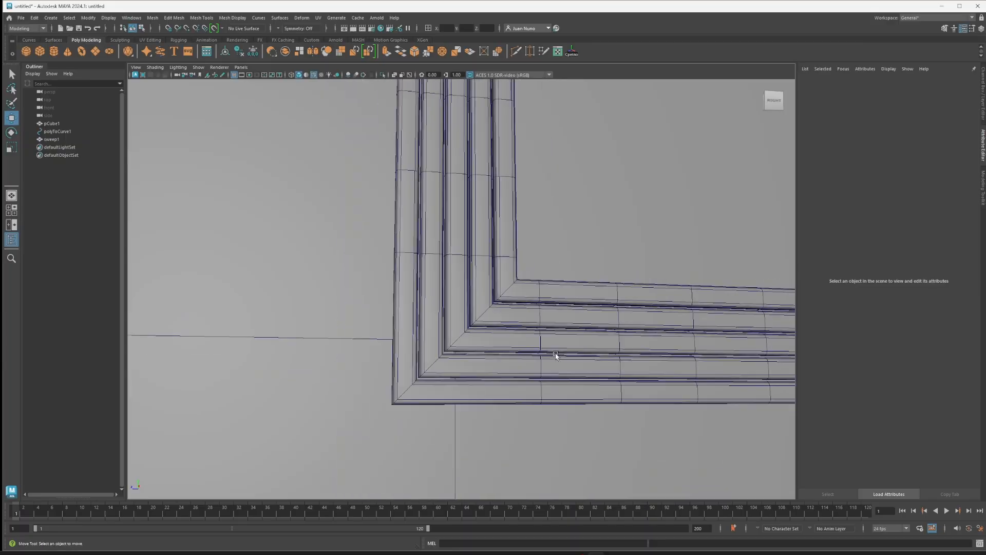
{"action": "scroll", "coordinate": [404, 325], "scroll_direction": "up", "scroll_amount": 4}
{"action": "scroll", "coordinate": [390, 341], "scroll_direction": "down", "scroll_amount": 3}
{"action": "left_click_drag", "start_coordinate": [391, 342], "coordinate": [455, 275], "text": "alt"}
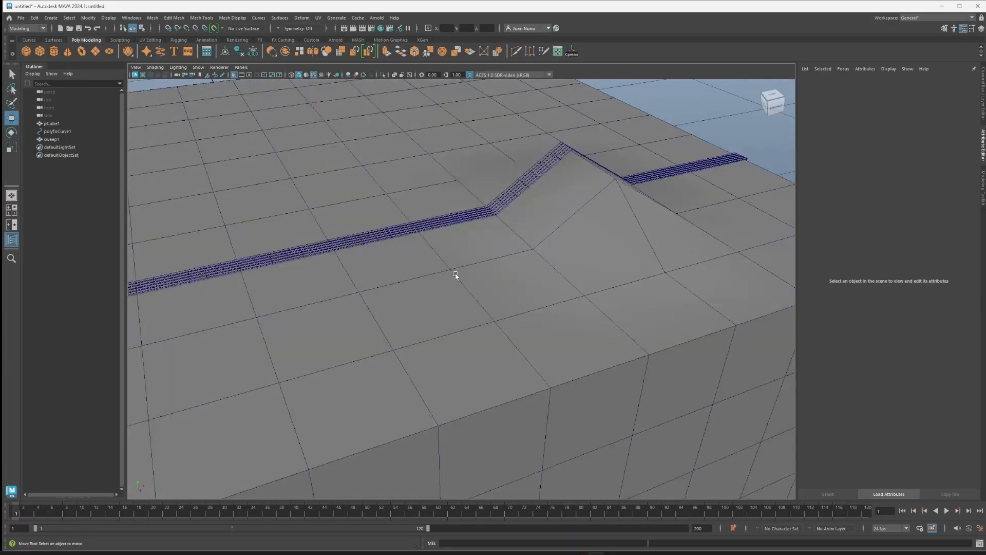
- Select an edge on the cube's top face beside the swept strip and move it slightly downward
{"action": "left_click", "coordinate": [455, 276]}
{"action": "right_click_drag", "start_coordinate": [431, 275], "coordinate": [431, 247]}
{"action": "left_click", "coordinate": [431, 247]}
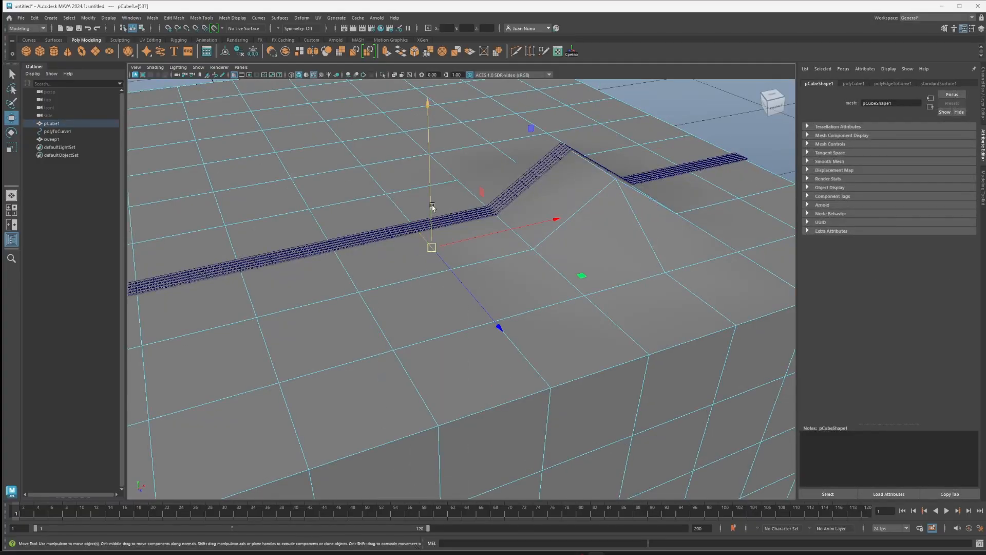
{"action": "mouse_move", "coordinate": [431, 208]}
{"action": "left_mouse_down"}
{"action": "mouse_move", "coordinate": [432, 246]}
{"action": "mouse_move", "coordinate": [433, 226]}
{"action": "left_mouse_up"}
{"action": "scroll", "coordinate": [385, 293], "scroll_direction": "down", "scroll_amount": 3}
{"action": "left_click_drag", "start_coordinate": [385, 293], "coordinate": [440, 259], "text": "alt"}
- Return to object selection, select the swept strip and lower its interpolation Precision to about 26.9
{"action": "right_click_drag", "start_coordinate": [375, 219], "coordinate": [398, 206]}
{"action": "left_click", "coordinate": [659, 212]}
{"action": "left_click_drag", "start_coordinate": [393, 316], "coordinate": [587, 317], "text": "alt"}
{"action": "scroll", "coordinate": [530, 295], "scroll_direction": "up", "scroll_amount": 6}
{"action": "left_click", "coordinate": [434, 321]}
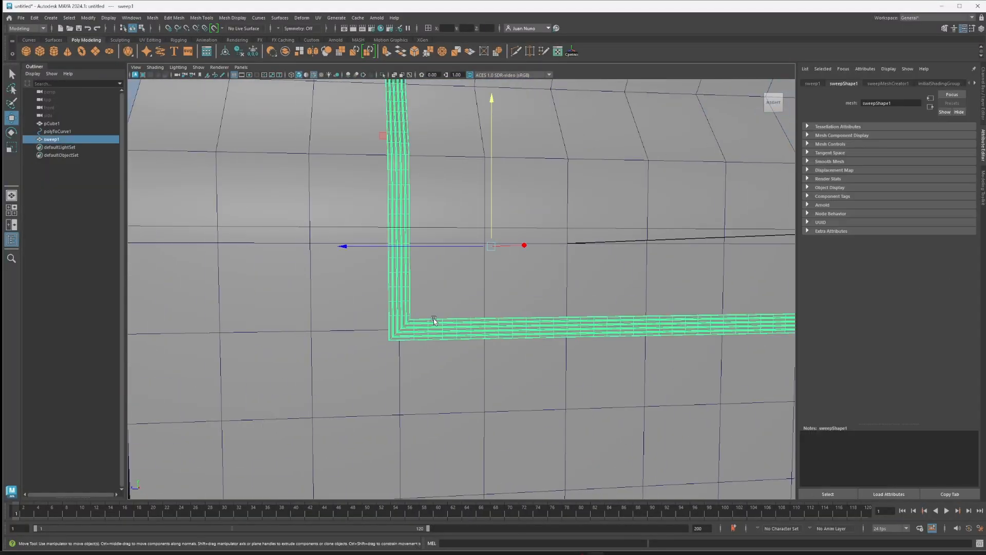
{"action": "left_click", "coordinate": [888, 83]}
{"action": "scroll", "coordinate": [917, 379], "scroll_direction": "down", "scroll_amount": 5}
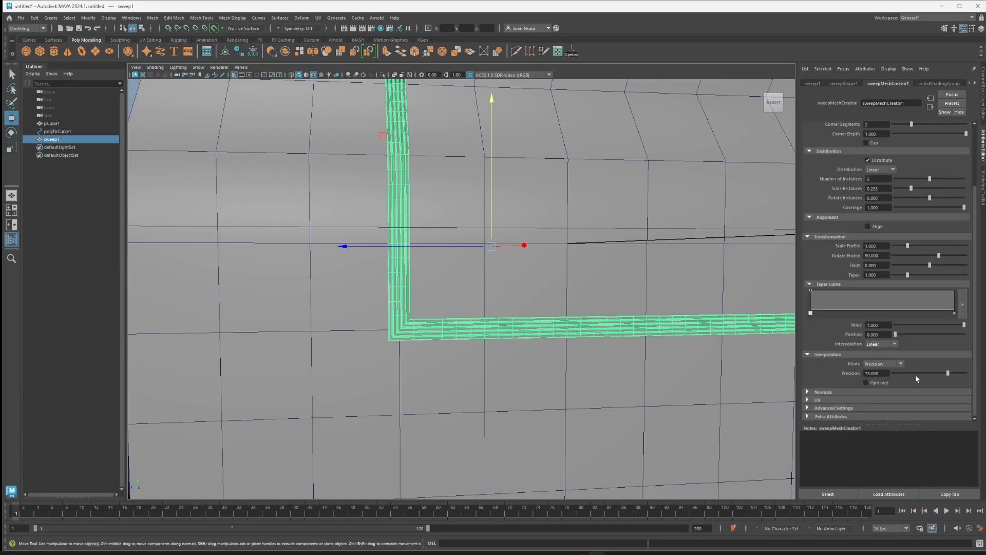
{"action": "left_click_drag", "start_coordinate": [674, 366], "coordinate": [472, 325], "text": "alt"}
- Select the cube and pick the run of edges down its near vertical corner, from the top to below the groove
{"action": "right_click", "coordinate": [479, 236]}
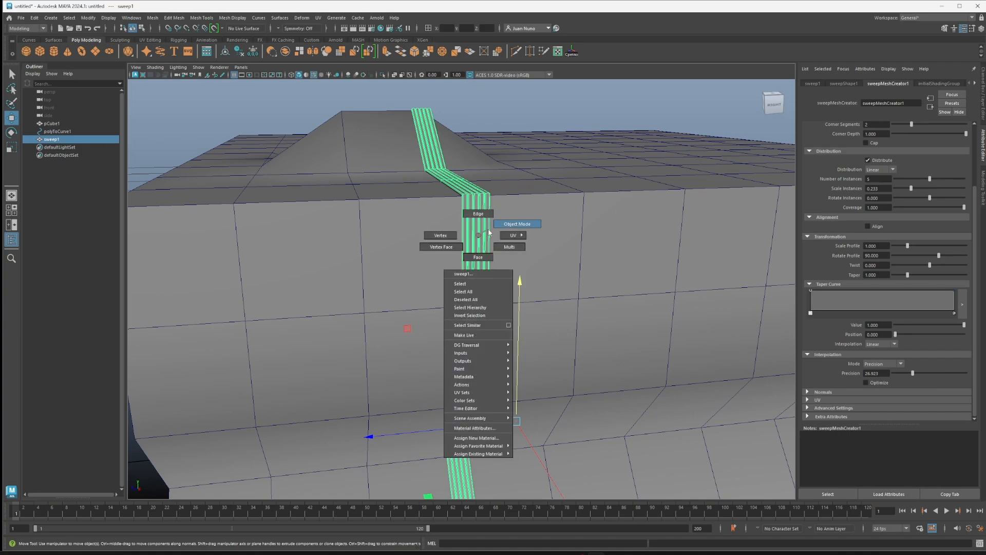
{"action": "left_click_drag", "start_coordinate": [471, 229], "coordinate": [594, 335], "text": "alt"}
{"action": "left_click", "coordinate": [538, 255]}
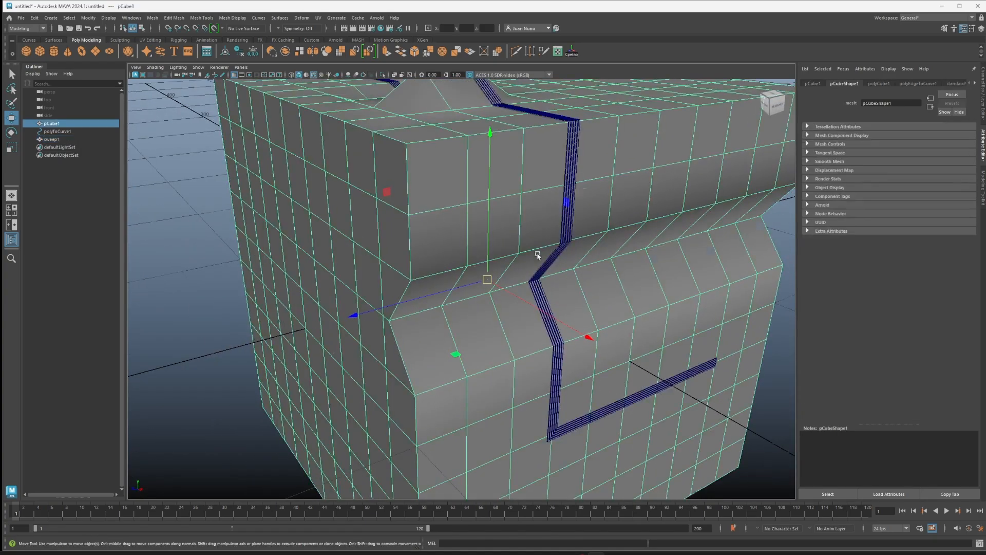
{"action": "right_click_drag", "start_coordinate": [538, 255], "coordinate": [474, 284], "text": "alt"}
{"action": "left_click_drag", "start_coordinate": [459, 269], "coordinate": [457, 220], "text": "alt"}
{"action": "right_click", "coordinate": [447, 196]}
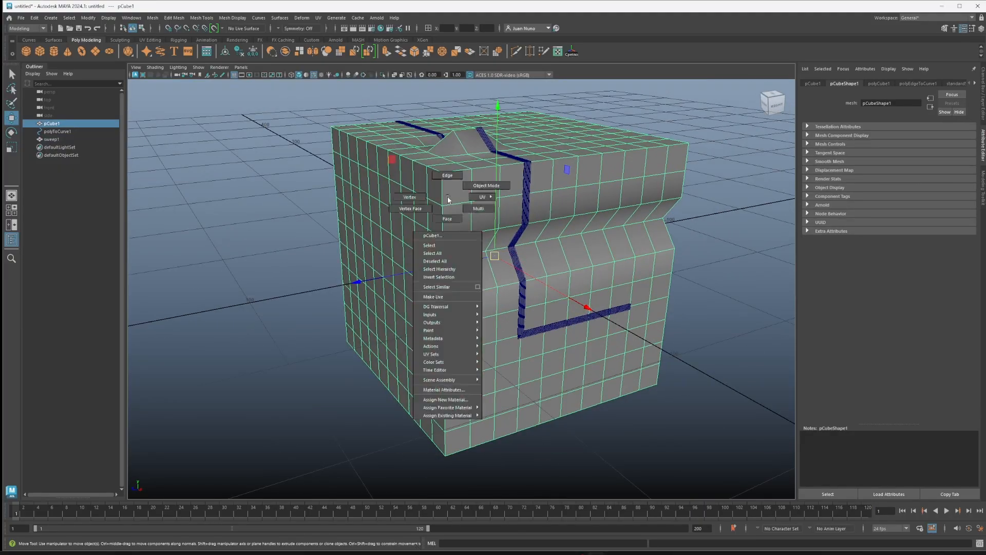
{"action": "right_click", "coordinate": [448, 197]}
{"action": "left_click", "coordinate": [447, 175]}
{"action": "key", "text": "q"}
{"action": "left_click", "coordinate": [442, 189]}
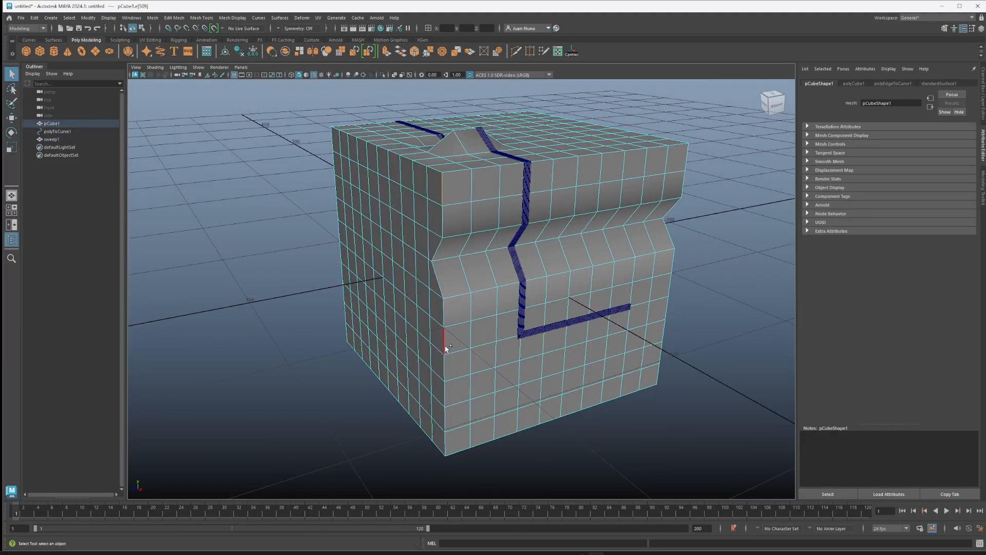
{"action": "middle_click_drag", "start_coordinate": [475, 352], "coordinate": [500, 304], "text": "alt"}
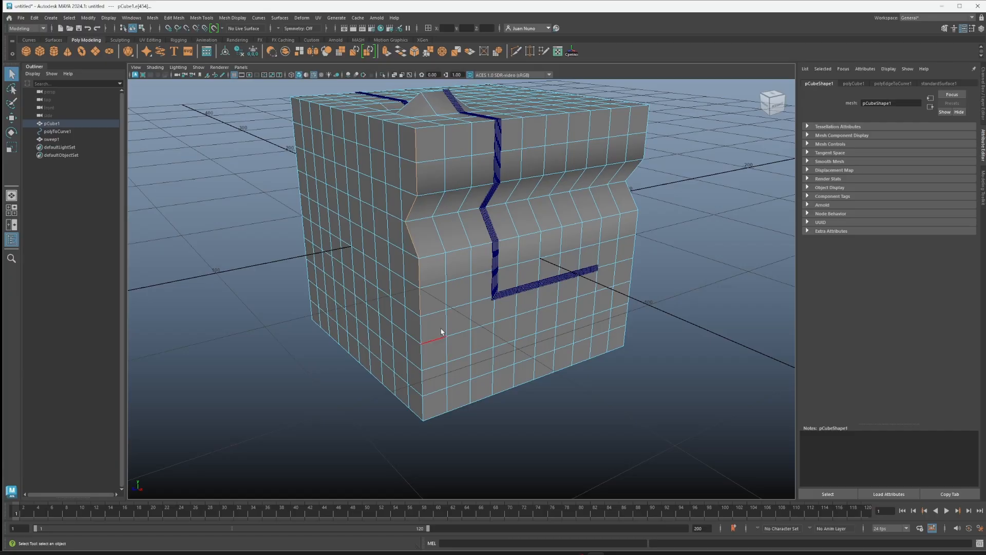
- Convert the selected corner edges to an open, 1 Linear curve and create a sweep mesh along it
{"action": "double_click", "coordinate": [572, 52]}
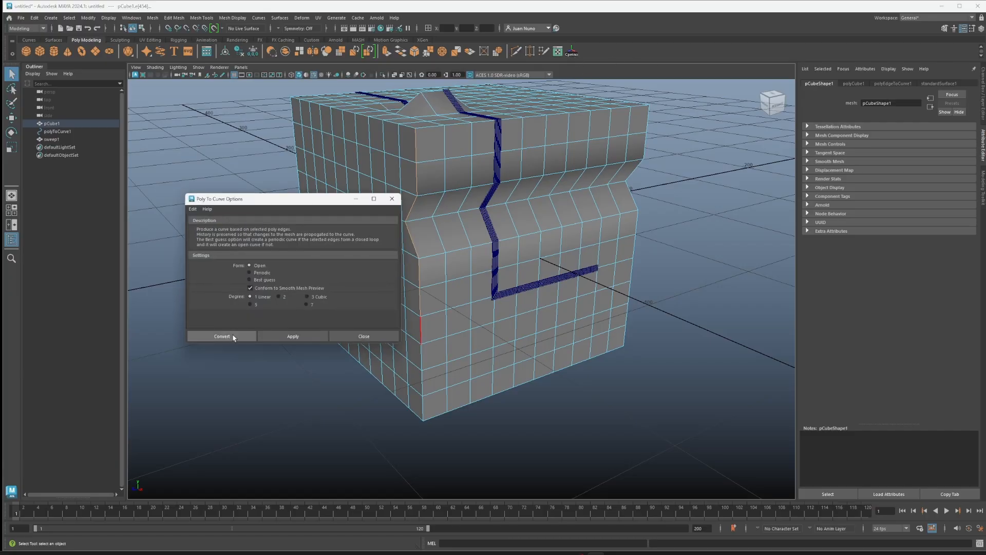
{"action": "left_click", "coordinate": [221, 335]}
{"action": "left_click_drag", "start_coordinate": [356, 326], "coordinate": [463, 240], "text": "alt"}
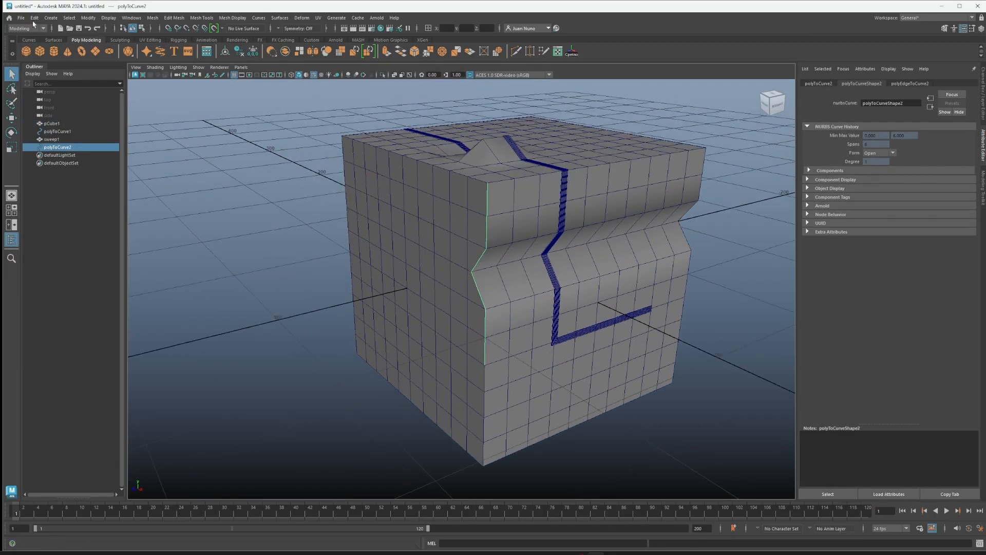
{"action": "left_click", "coordinate": [51, 17]}
{"action": "left_click", "coordinate": [78, 90]}
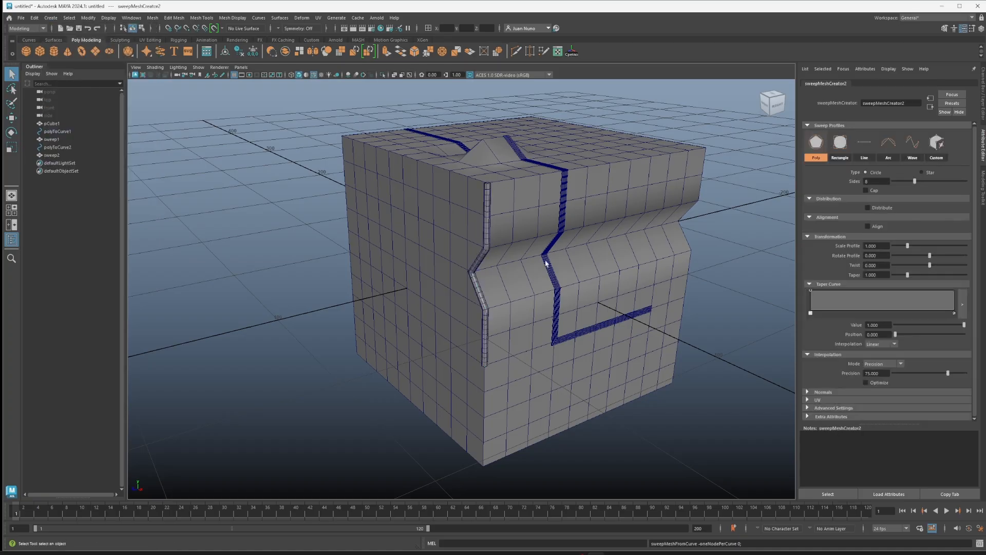
{"action": "left_click_drag", "start_coordinate": [380, 272], "coordinate": [417, 260], "text": "alt"}
{"action": "left_click_drag", "start_coordinate": [421, 214], "coordinate": [444, 291], "text": "alt"}
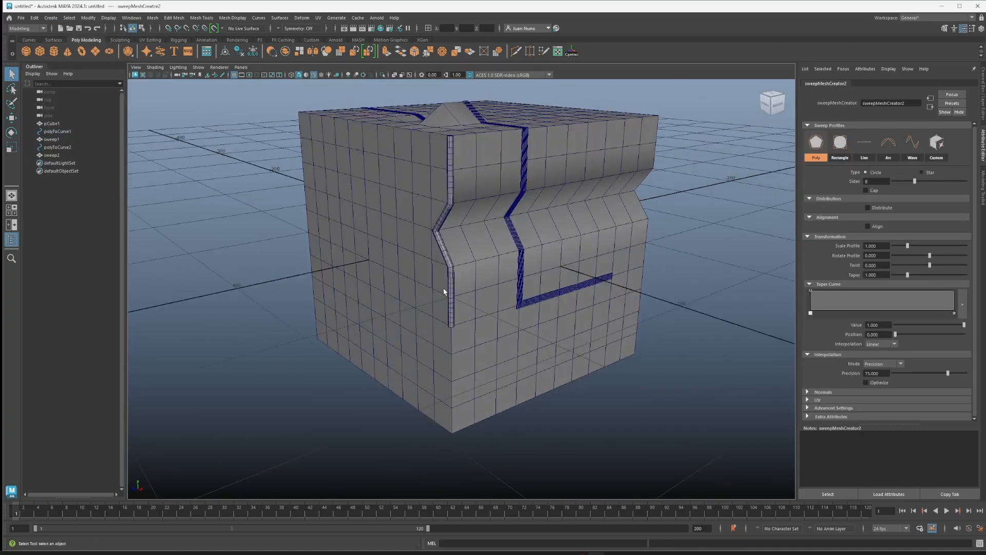